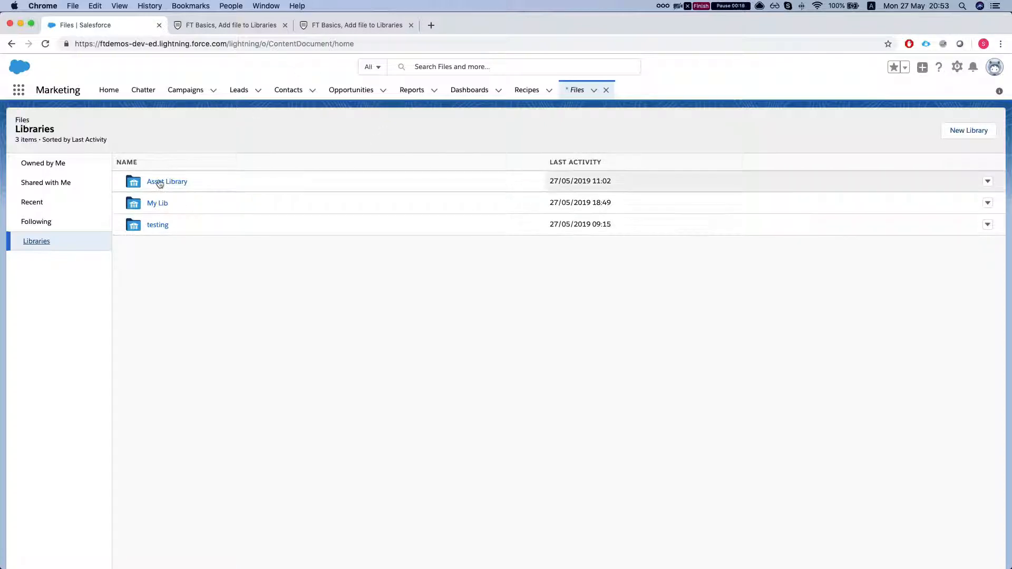
- Reload the published FormTitan form and select the file unnamed-2.png for the FileUpload field
{"action": "left_click", "coordinate": [351, 26]}
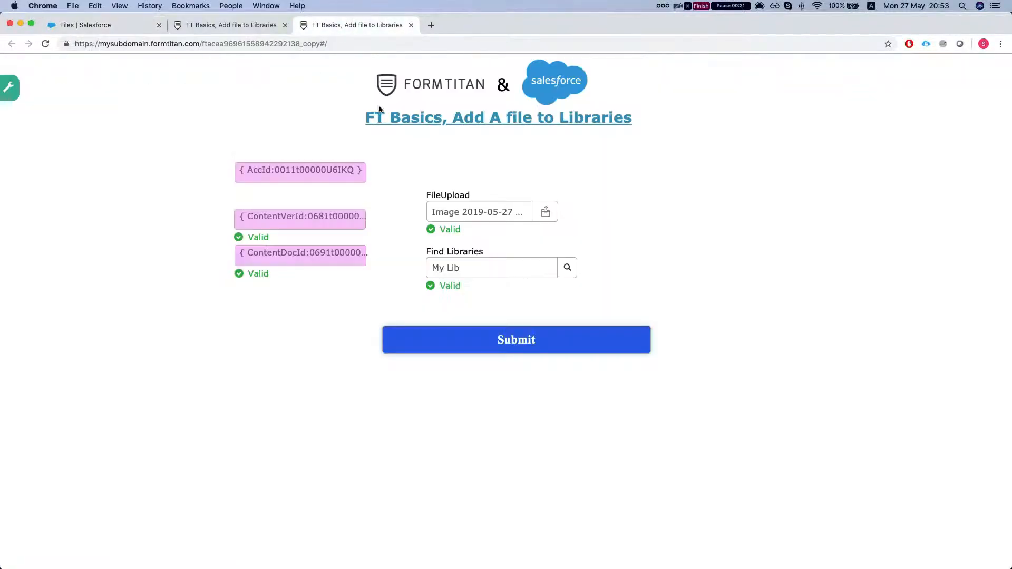
{"action": "key", "text": "super+r"}
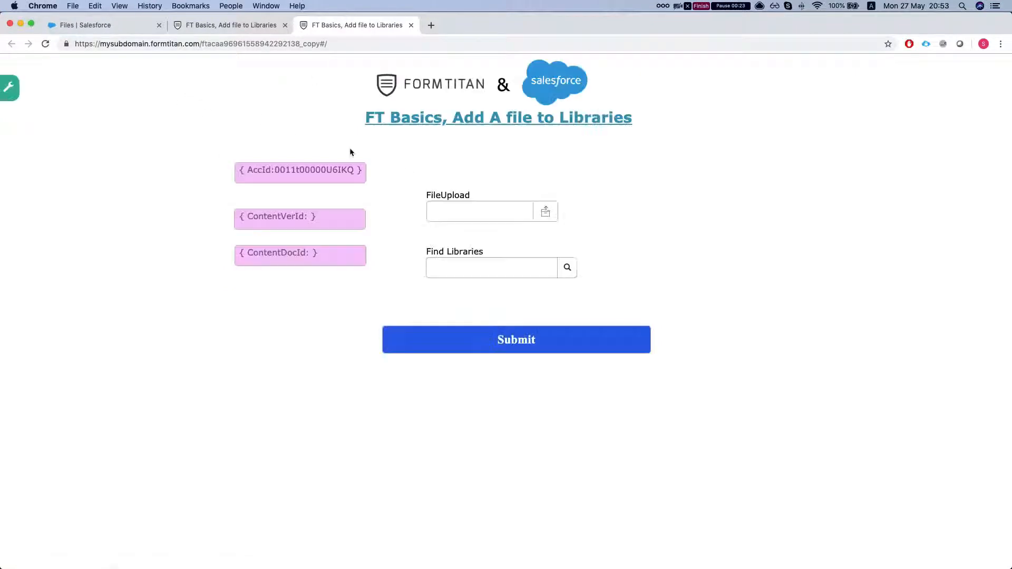
{"action": "left_click", "coordinate": [464, 210]}
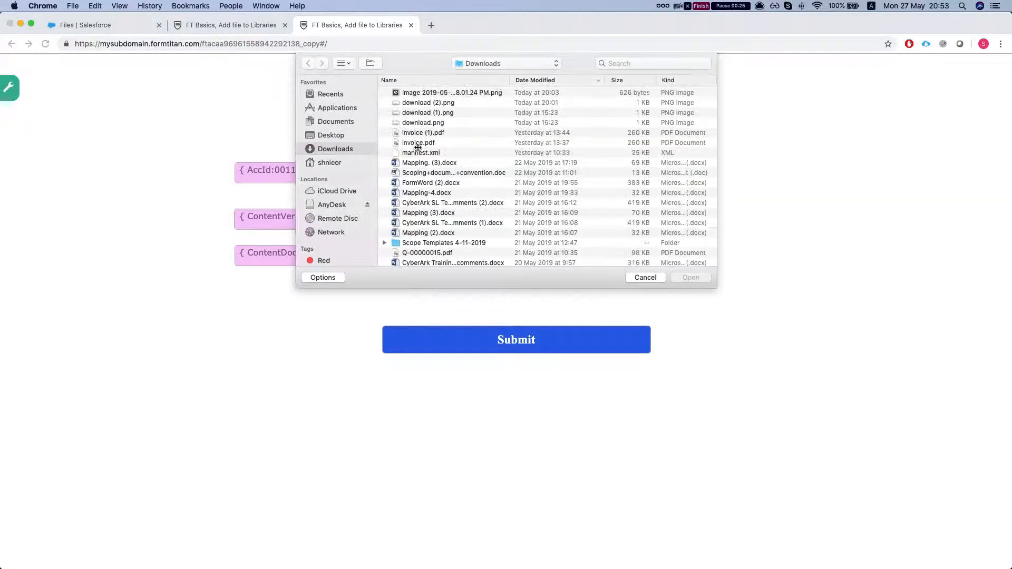
{"action": "left_click", "coordinate": [627, 64]}
{"action": "type", "text": "do"}
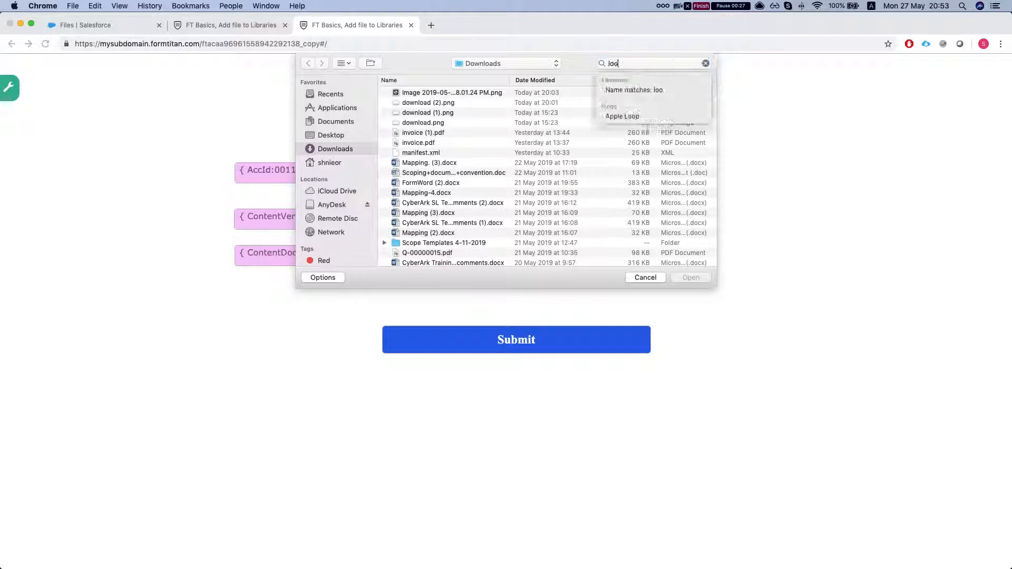
{"action": "key", "text": "BackSpace"}
{"action": "key", "text": "BackSpace"}
{"action": "type", "text": "donke"}
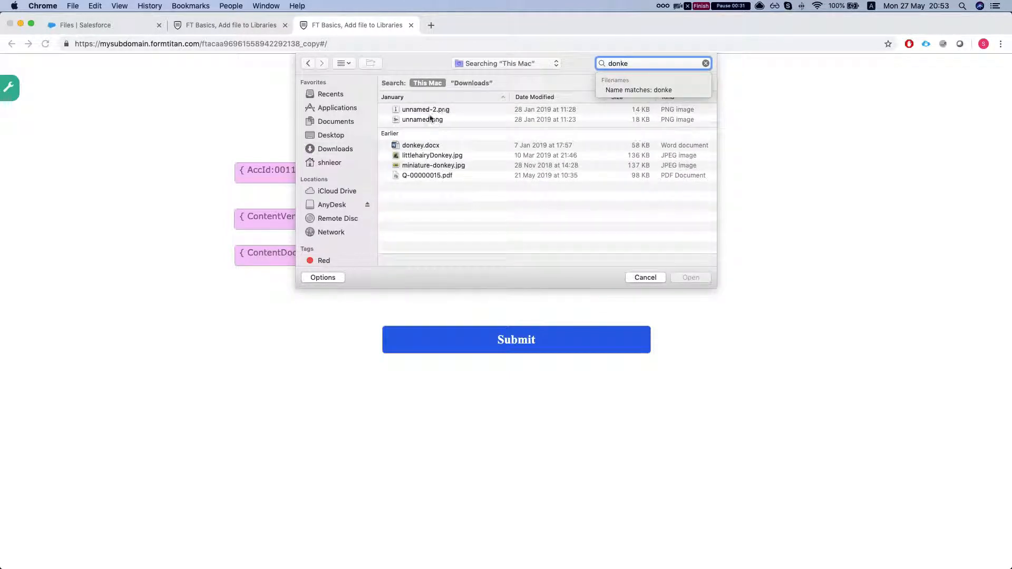
{"action": "left_click", "coordinate": [435, 109]}
{"action": "left_click", "coordinate": [691, 278]}
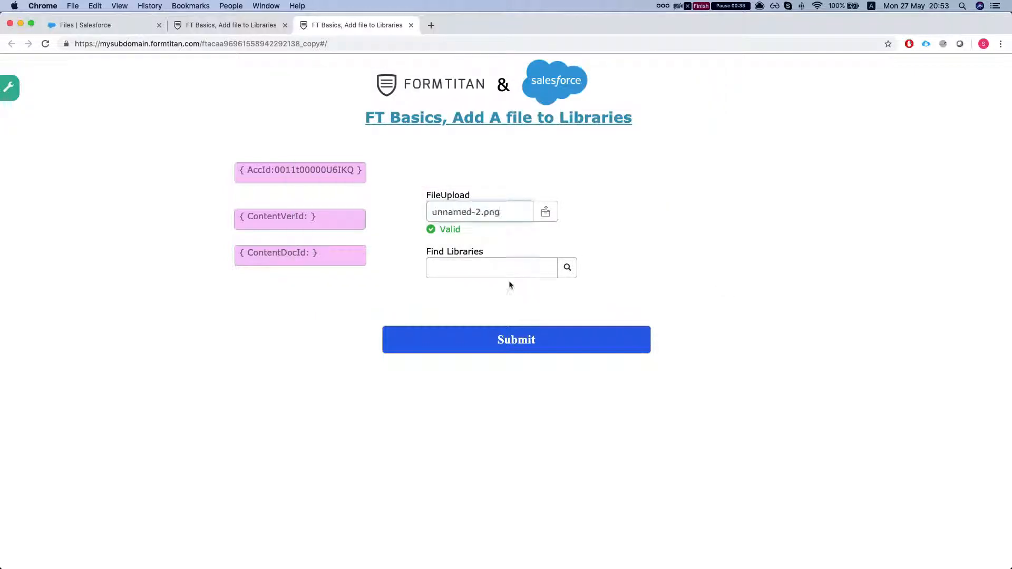
- Choose My Lib in the library lookup and submit the form
{"action": "left_click", "coordinate": [575, 268]}
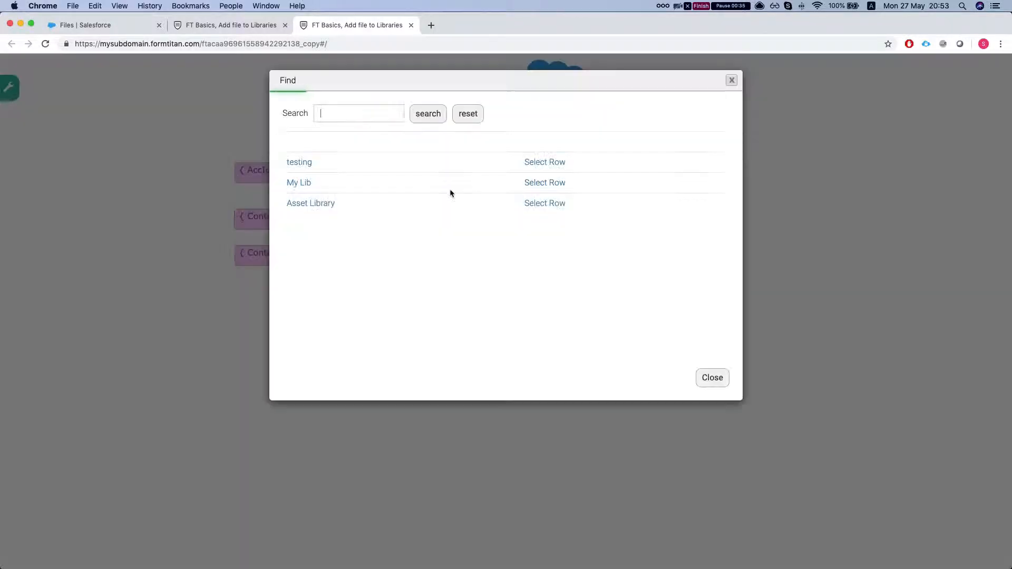
{"action": "left_click", "coordinate": [305, 183]}
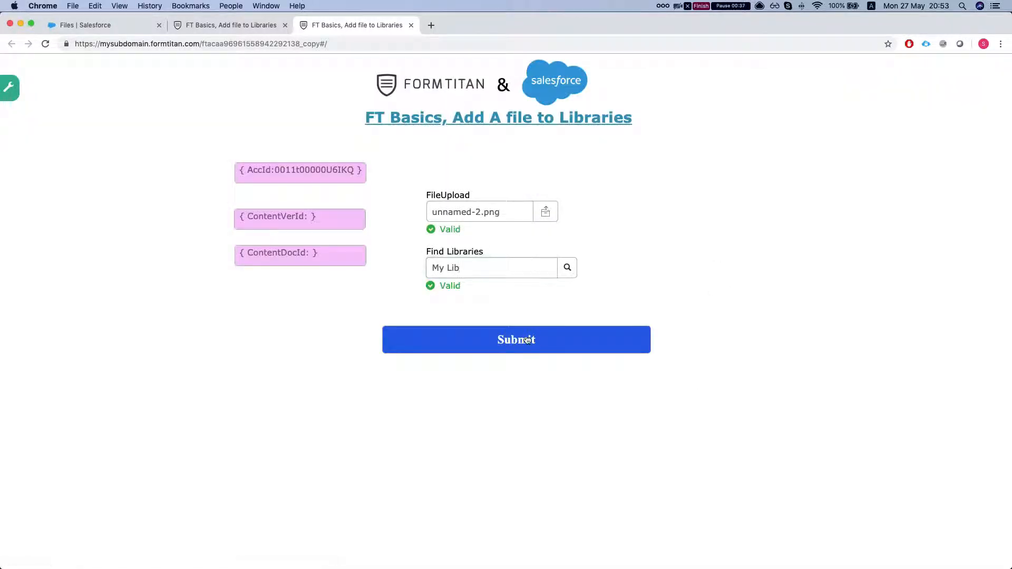
{"action": "left_click", "coordinate": [543, 331]}
- Switch to Salesforce, refresh Files and preview the uploaded file in the My Lib library
{"action": "left_click", "coordinate": [77, 26]}
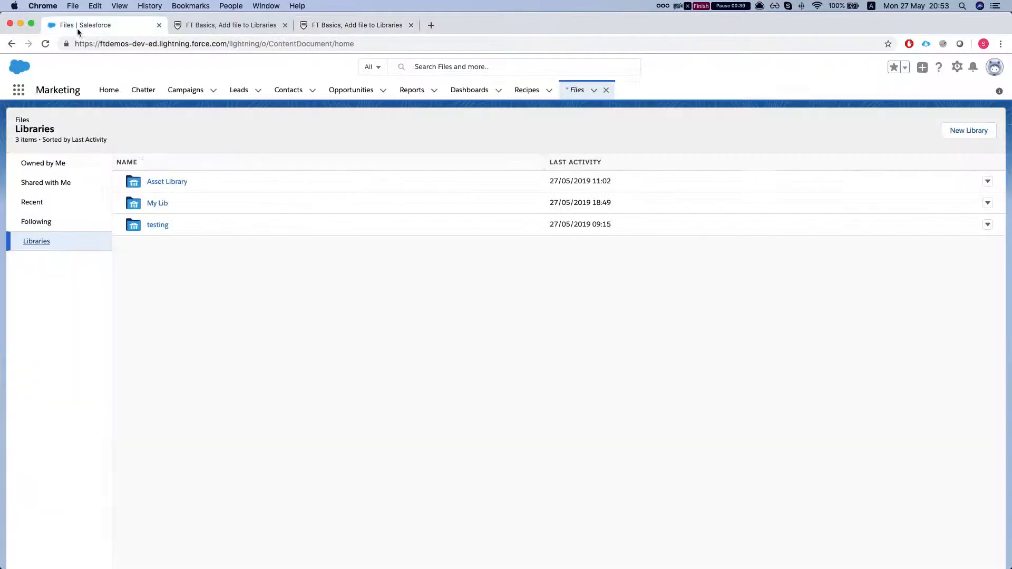
{"action": "left_click", "coordinate": [158, 203]}
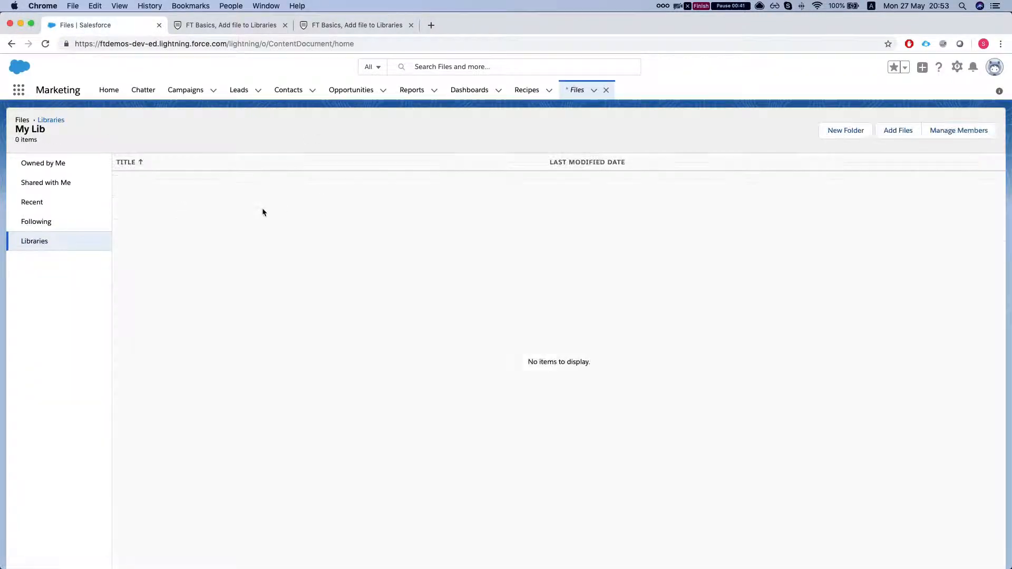
{"action": "left_click", "coordinate": [354, 26]}
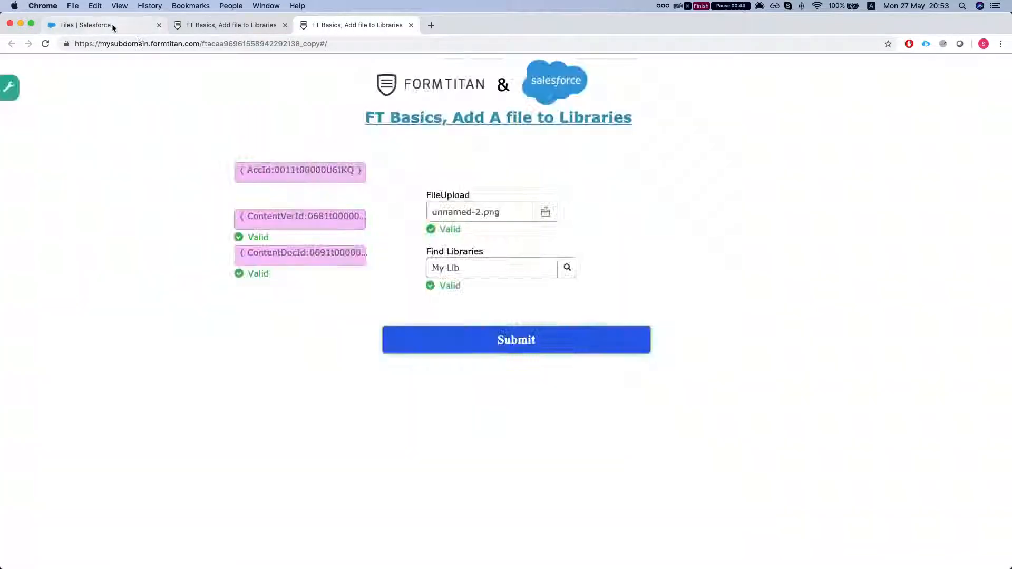
{"action": "left_click", "coordinate": [113, 28]}
{"action": "key", "text": "super+r"}
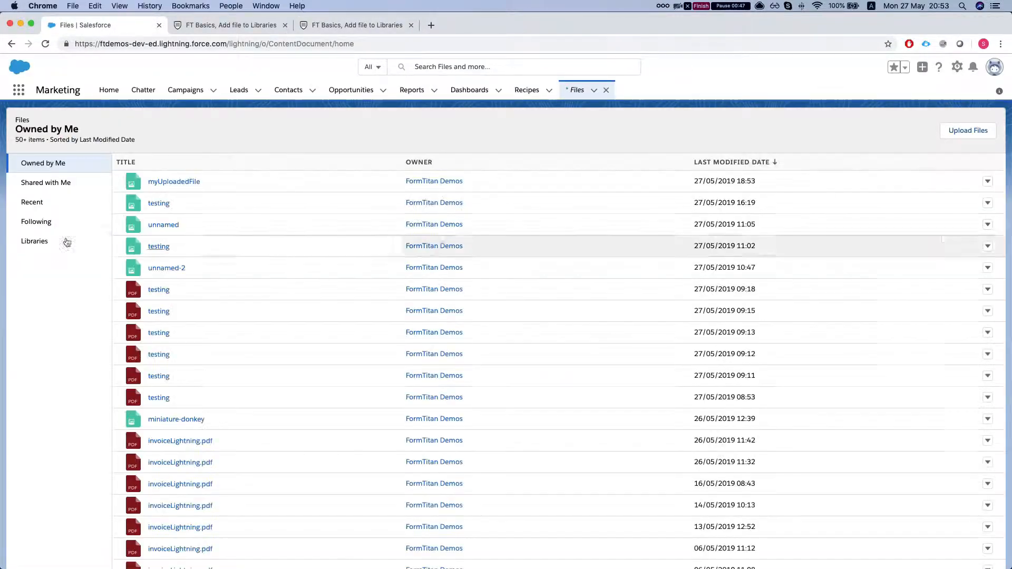
{"action": "left_click", "coordinate": [40, 241]}
{"action": "left_click", "coordinate": [152, 204]}
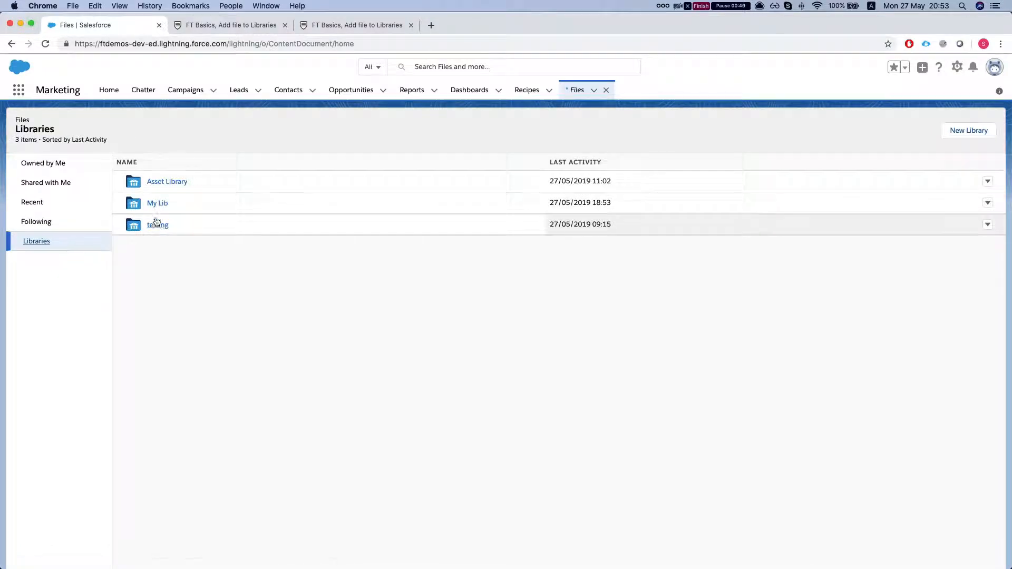
{"action": "left_click", "coordinate": [175, 181]}
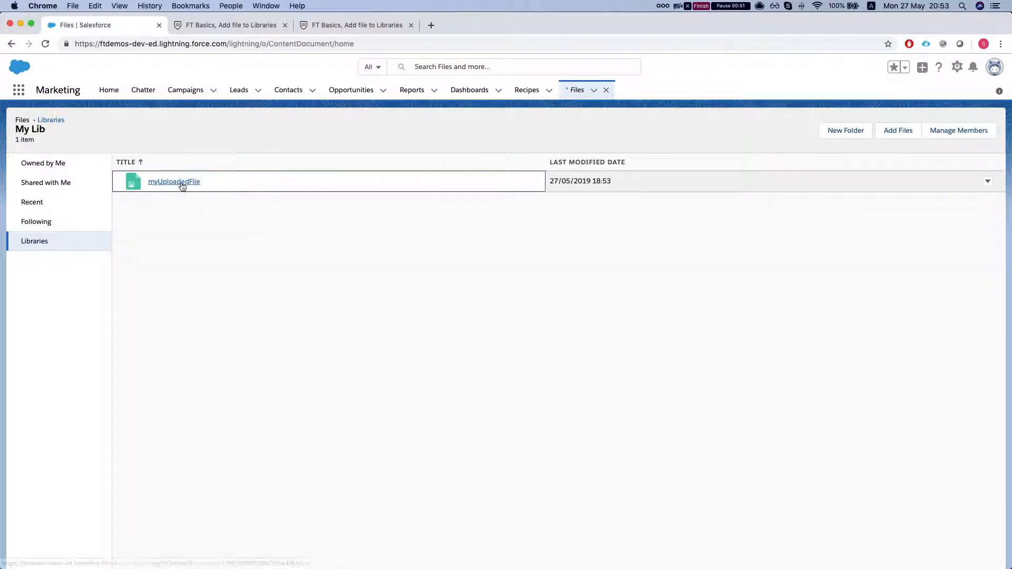
{"action": "left_click", "coordinate": [565, 350]}
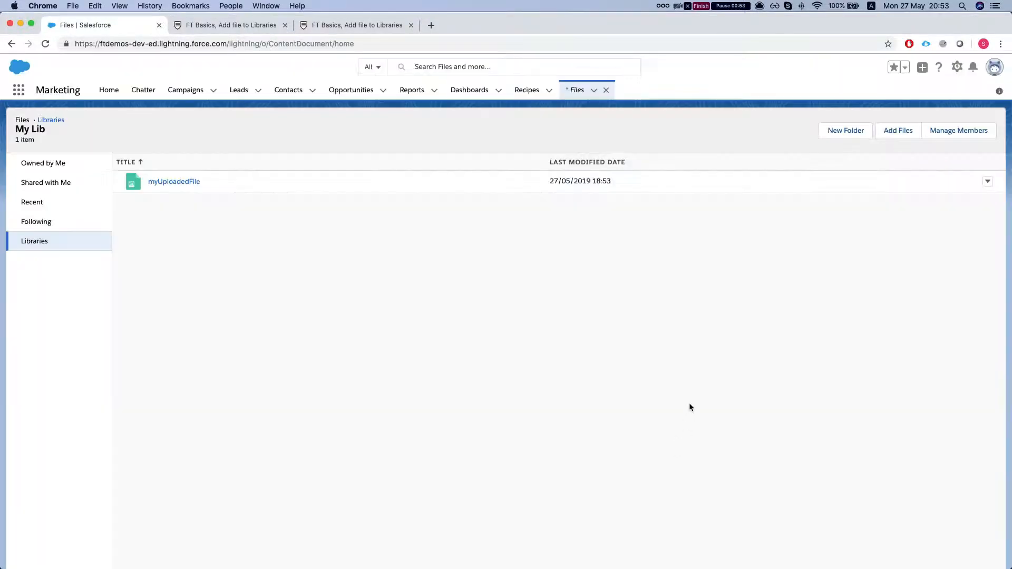
- Switch to the FormTitan editor and review only the mapped fields of the Content Version create action in the push-to-Salesforce settings
{"action": "left_click", "coordinate": [316, 25]}
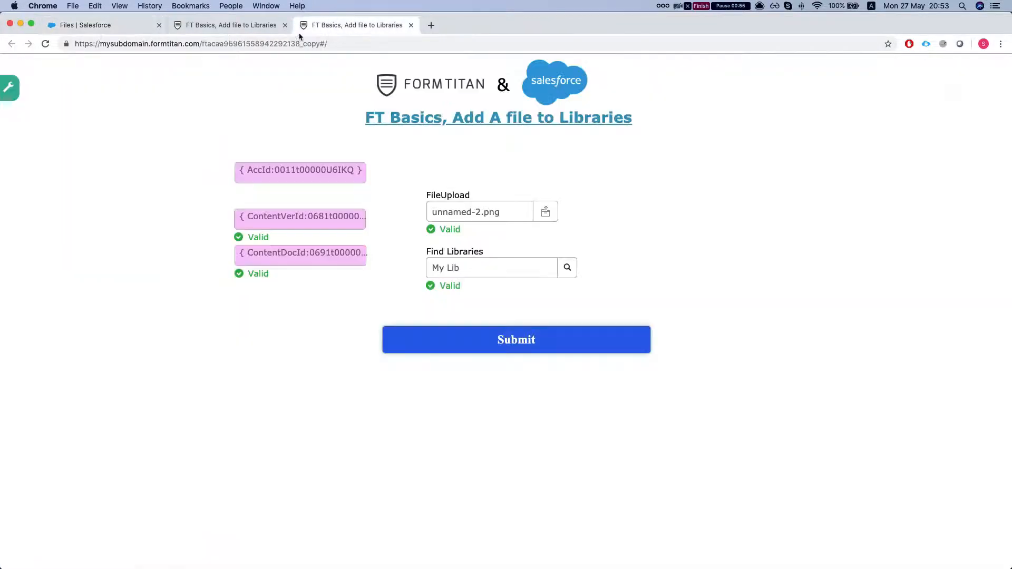
{"action": "left_click", "coordinate": [217, 27]}
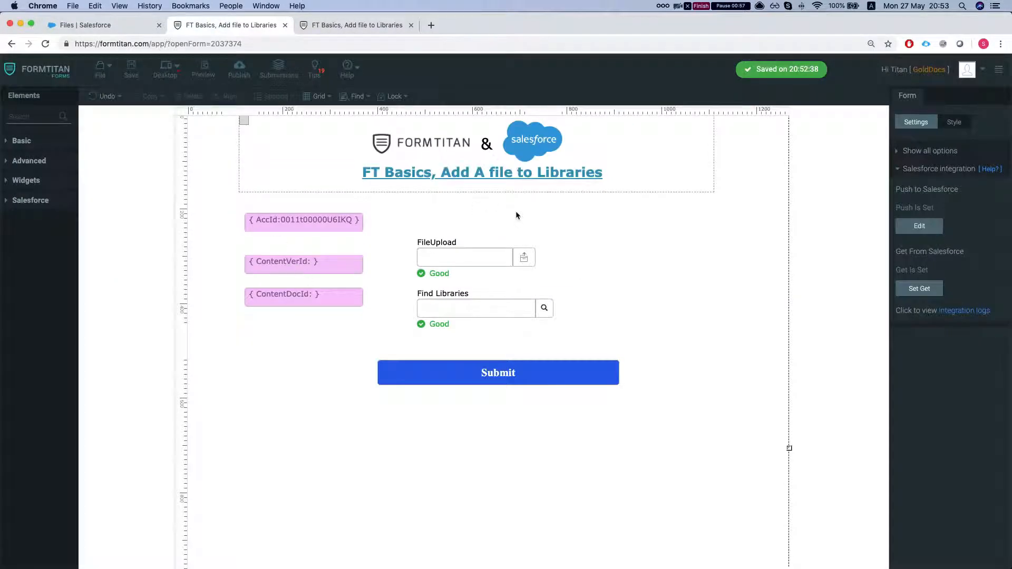
{"action": "left_click", "coordinate": [919, 227]}
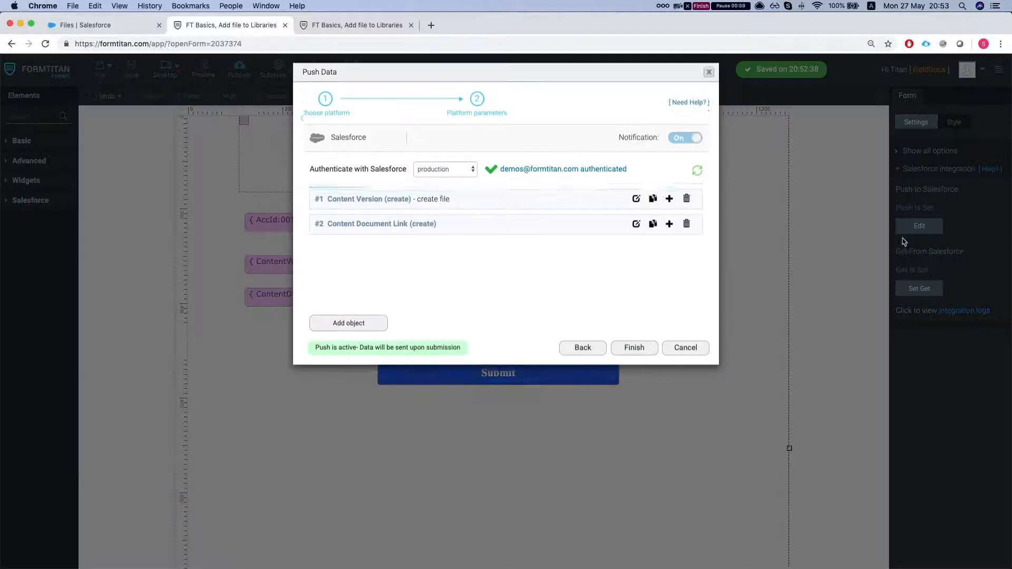
{"action": "left_click", "coordinate": [637, 204]}
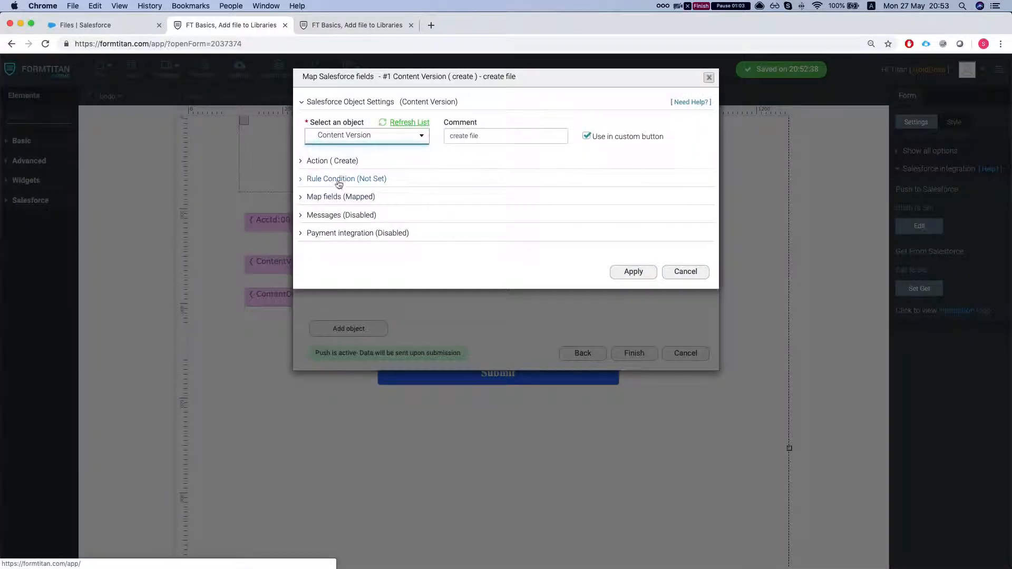
{"action": "left_click", "coordinate": [343, 197]}
{"action": "left_click", "coordinate": [353, 246]}
{"action": "left_click", "coordinate": [762, 128]}
{"action": "left_click", "coordinate": [738, 156]}
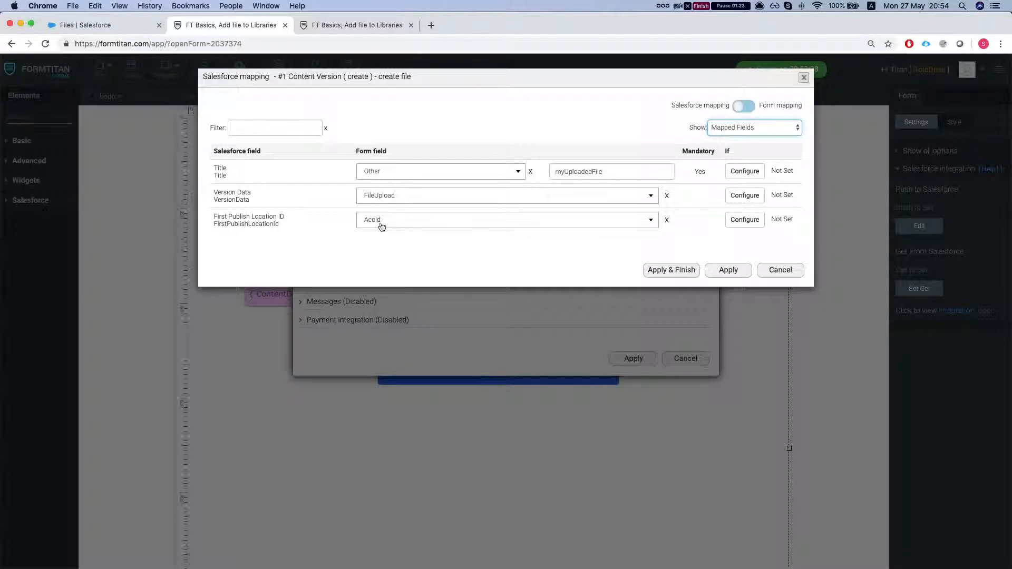
{"action": "left_click", "coordinate": [783, 269]}
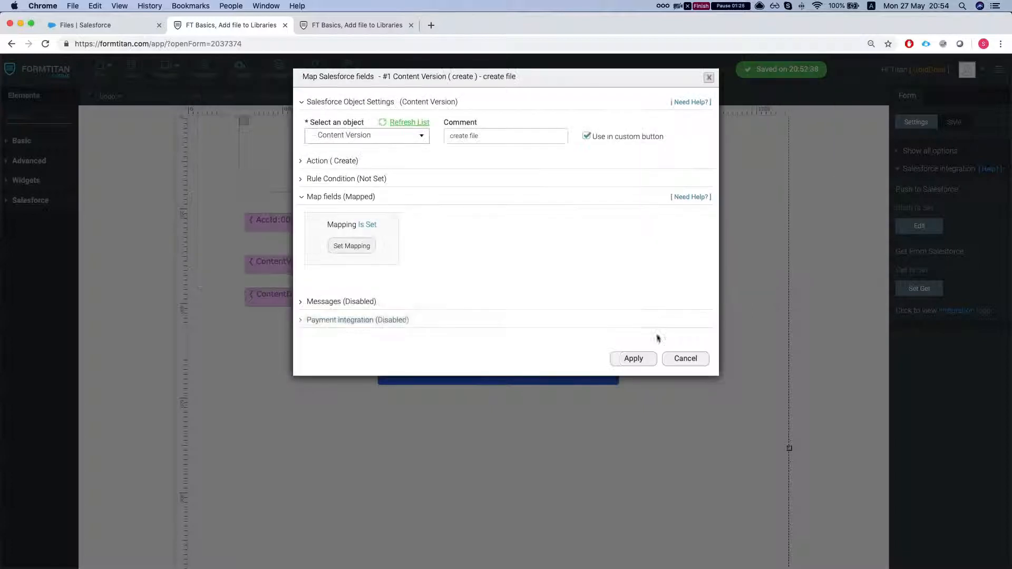
{"action": "left_click", "coordinate": [680, 360]}
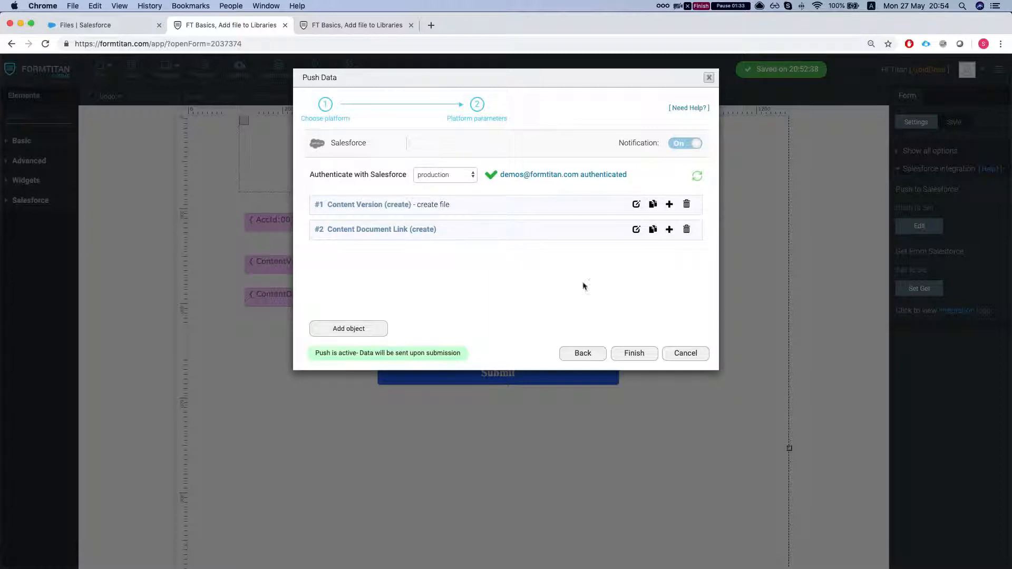
{"action": "left_click", "coordinate": [683, 352]}
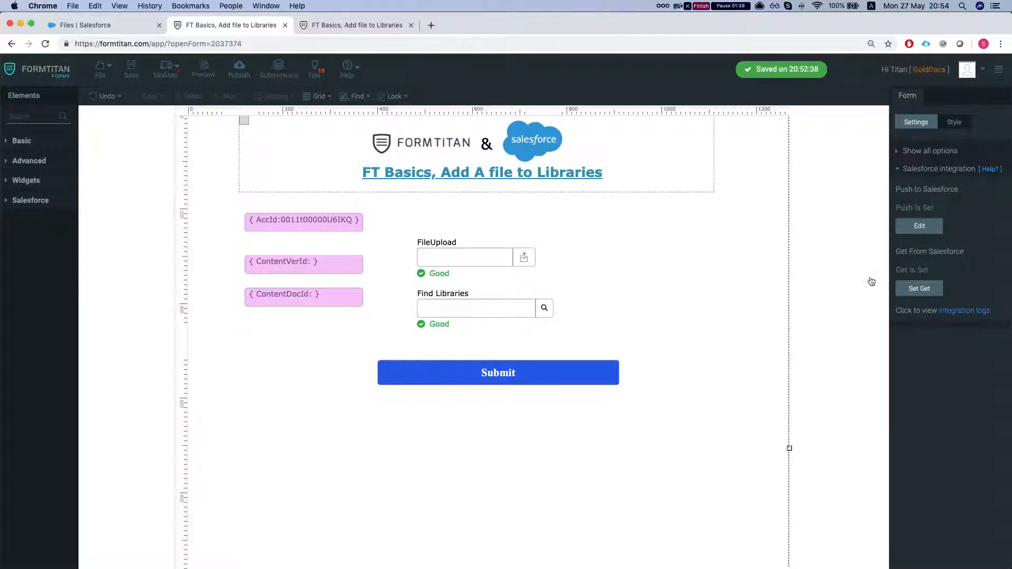
- Examine the Salesforce action assigned to the Submit button and the settings of the ContentVerId hidden field
{"action": "left_click", "coordinate": [920, 289]}
{"action": "left_click", "coordinate": [698, 304]}
{"action": "left_click", "coordinate": [540, 375]}
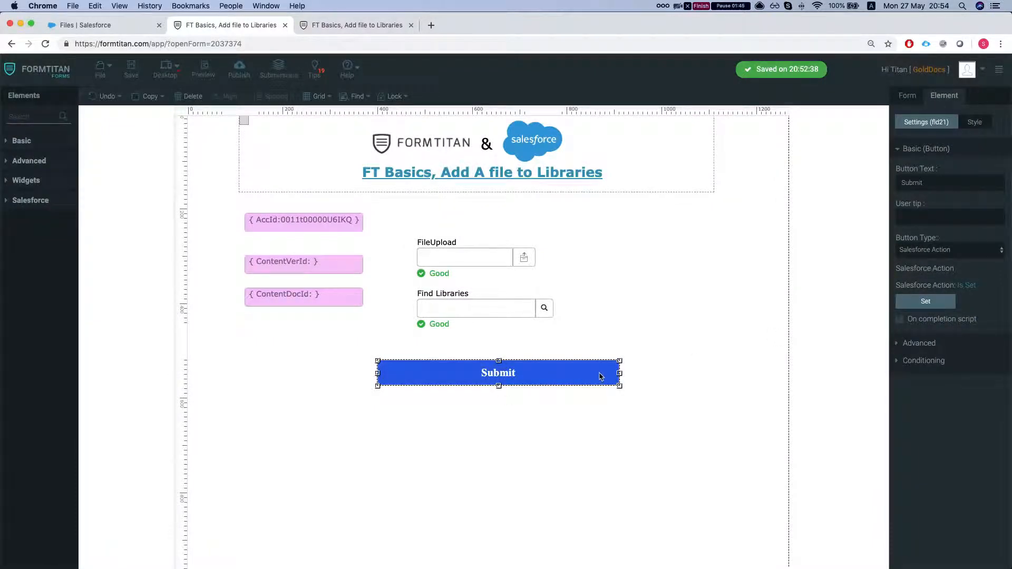
{"action": "left_click", "coordinate": [927, 300]}
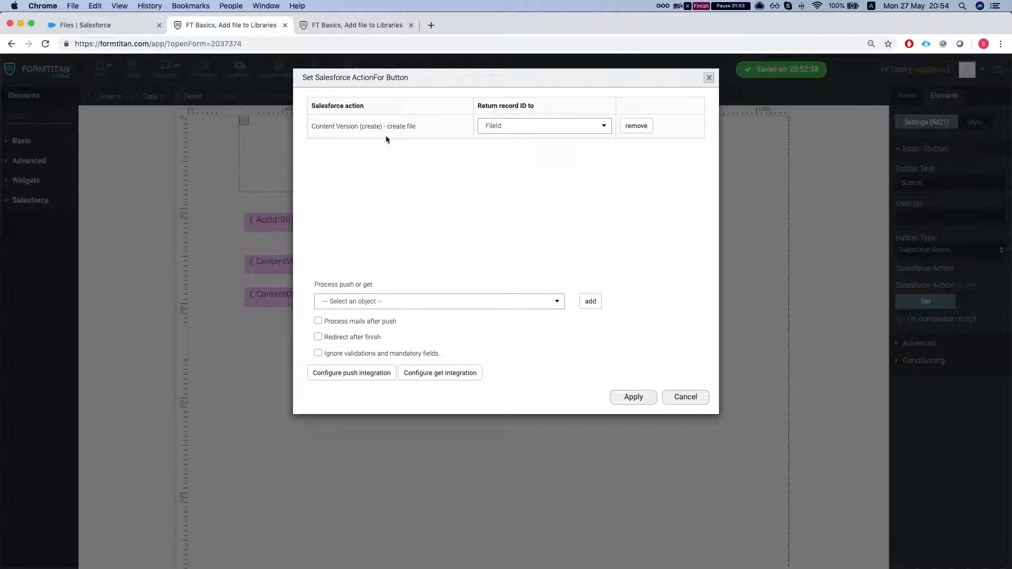
{"action": "left_click", "coordinate": [686, 397]}
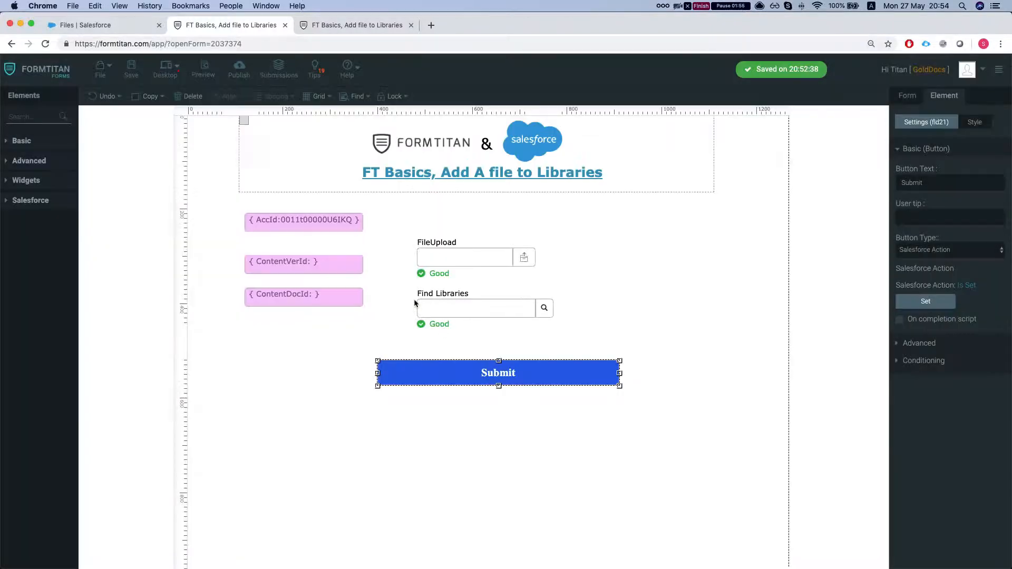
{"action": "left_click", "coordinate": [286, 265]}
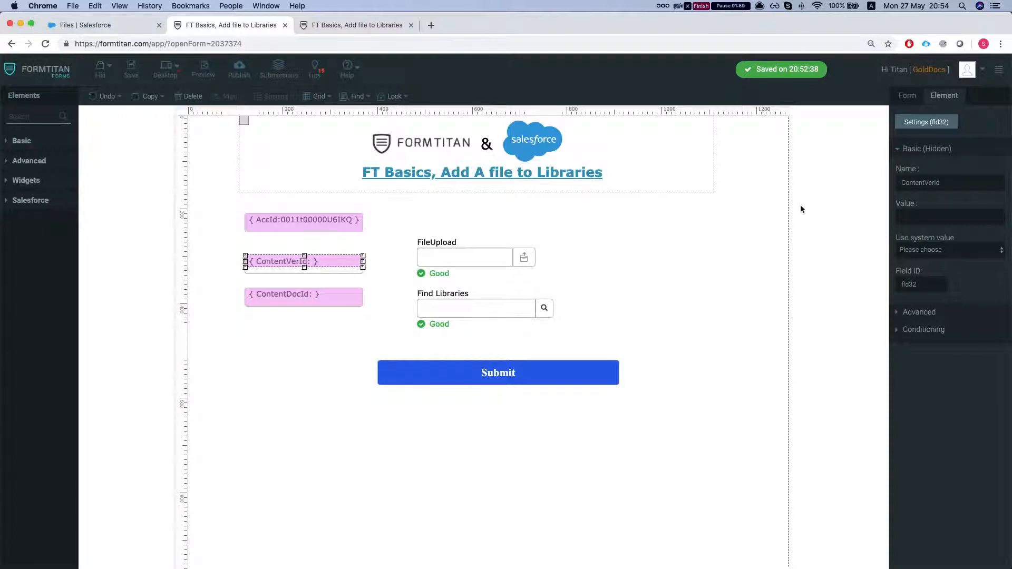
{"action": "left_click", "coordinate": [911, 148]}
- Examine the condition of the Content Document object in the get-from-Salesforce settings, including its available Salesforce fields
{"action": "left_click", "coordinate": [907, 96]}
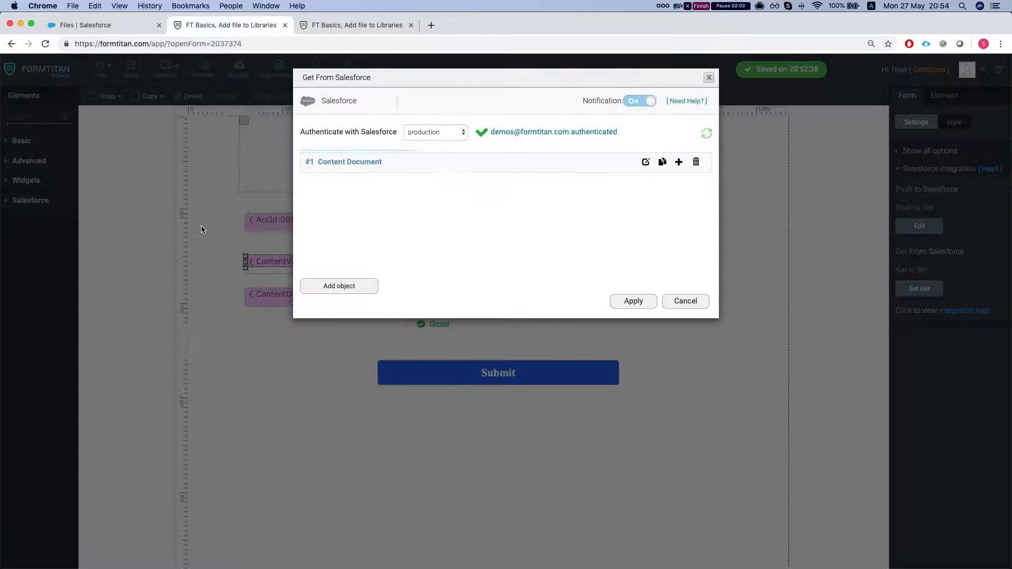
{"action": "left_click", "coordinate": [917, 288]}
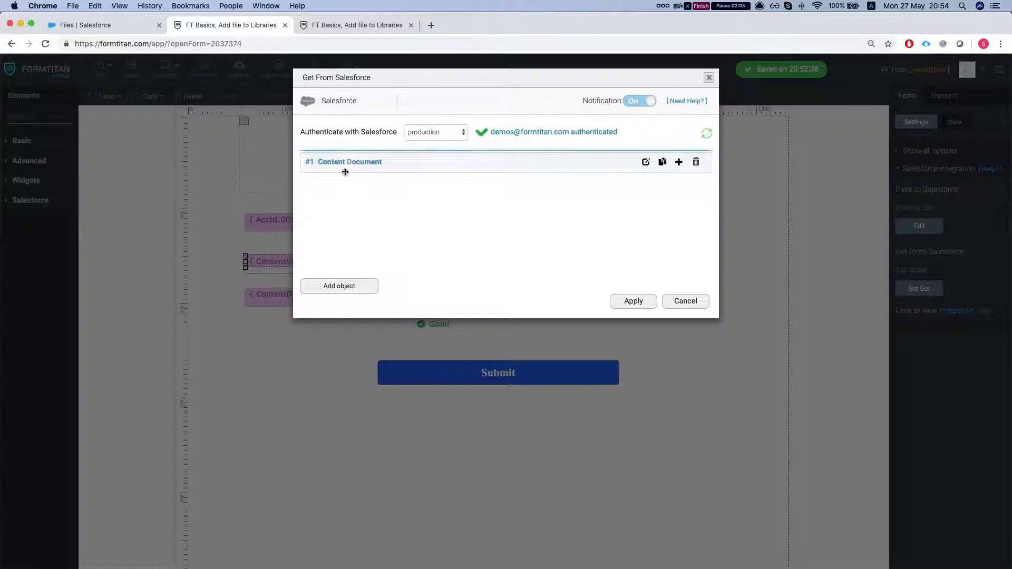
{"action": "left_click", "coordinate": [645, 161]}
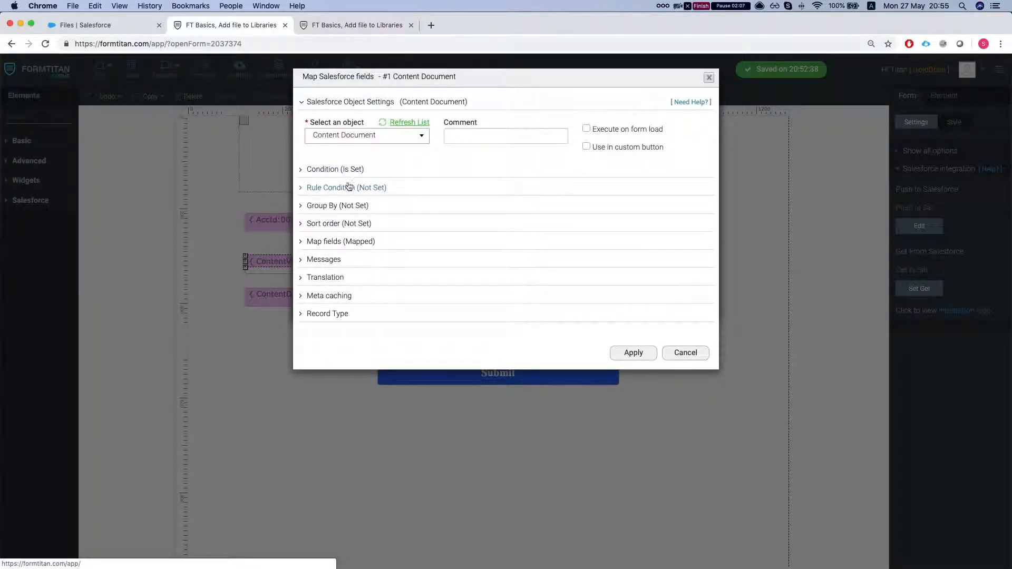
{"action": "left_click", "coordinate": [335, 169]}
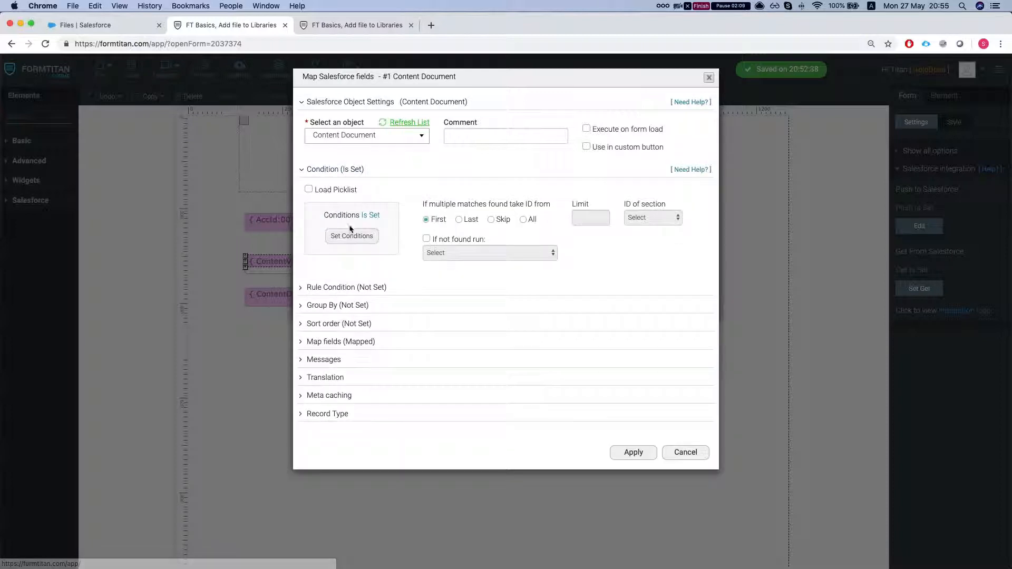
{"action": "left_click", "coordinate": [351, 235]}
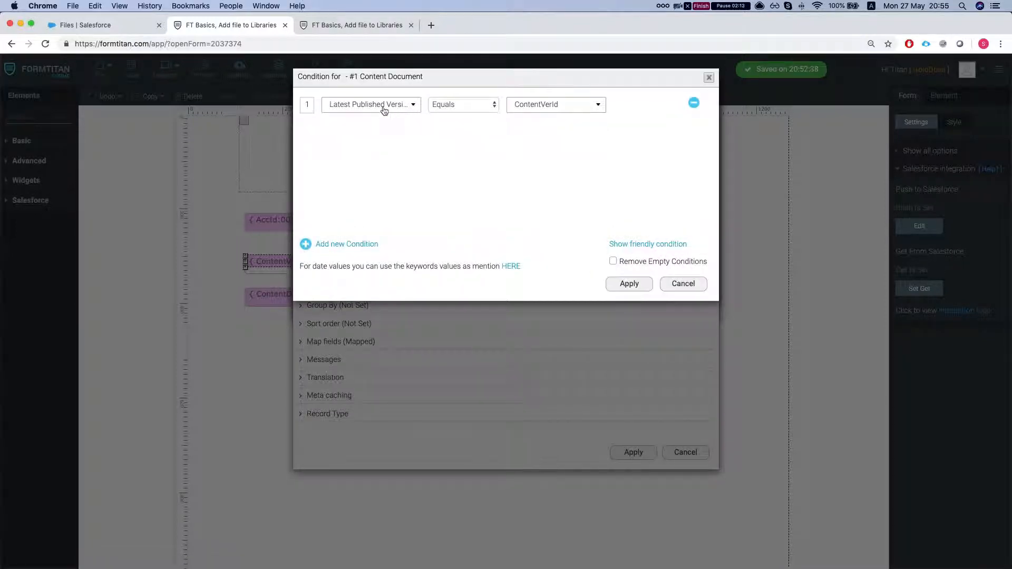
{"action": "left_click", "coordinate": [385, 108]}
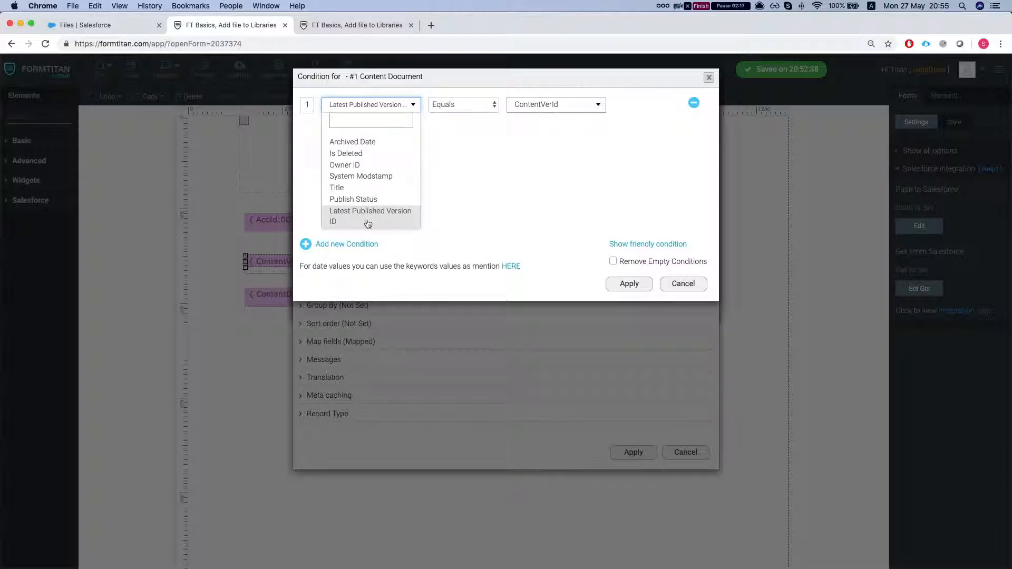
{"action": "left_click", "coordinate": [450, 168]}
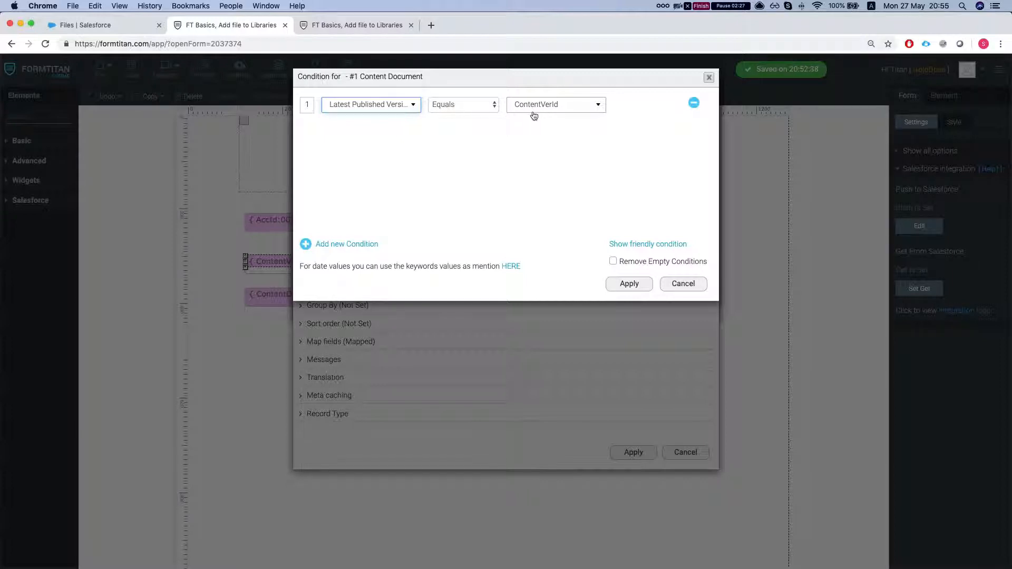
{"action": "left_click", "coordinate": [683, 283]}
{"action": "left_click", "coordinate": [686, 452]}
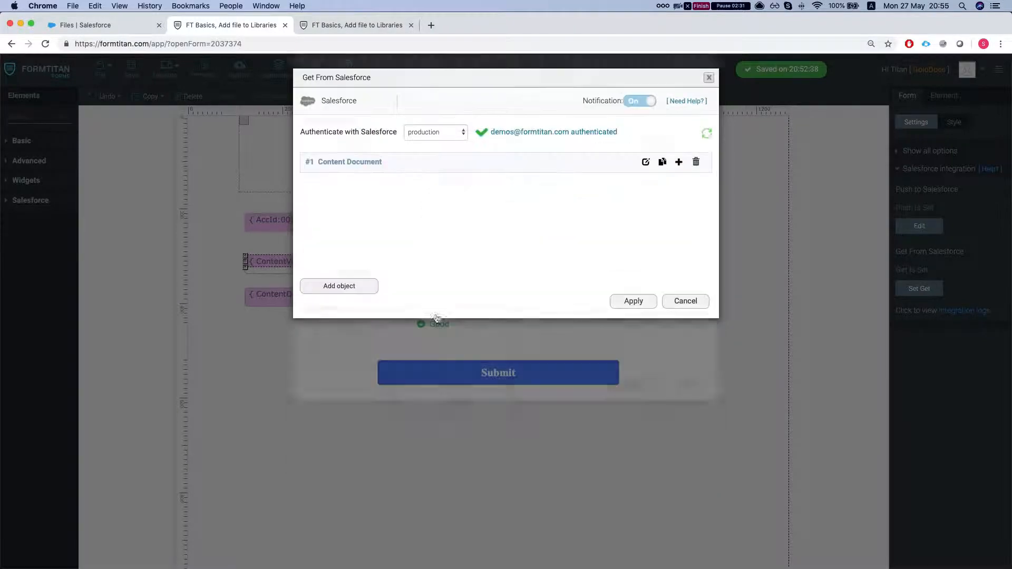
- Examine the condition rule of the ContentDocId hidden field and the list of results it can trigger
{"action": "left_click", "coordinate": [701, 302]}
{"action": "left_click", "coordinate": [278, 305]}
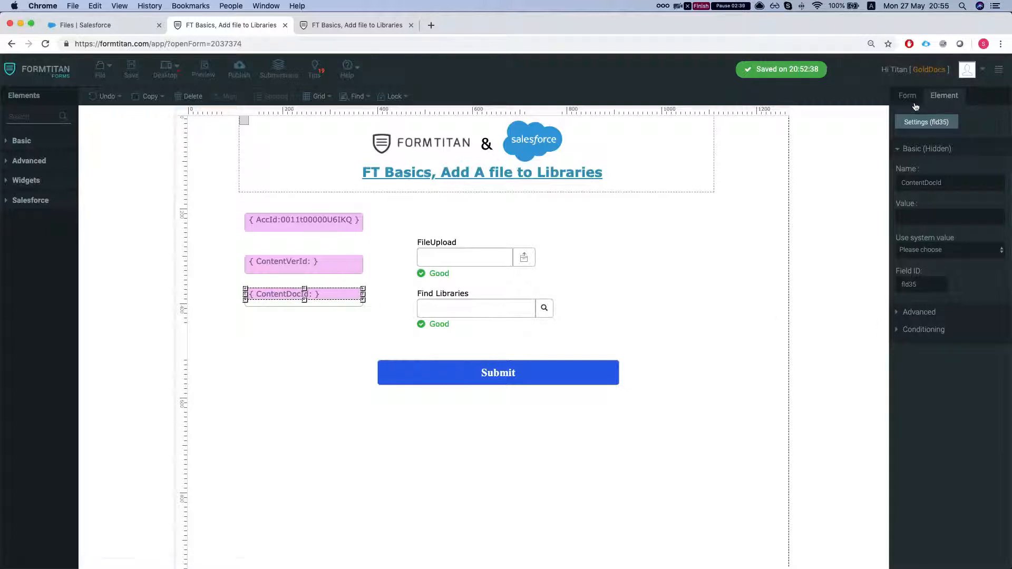
{"action": "left_click", "coordinate": [920, 313]}
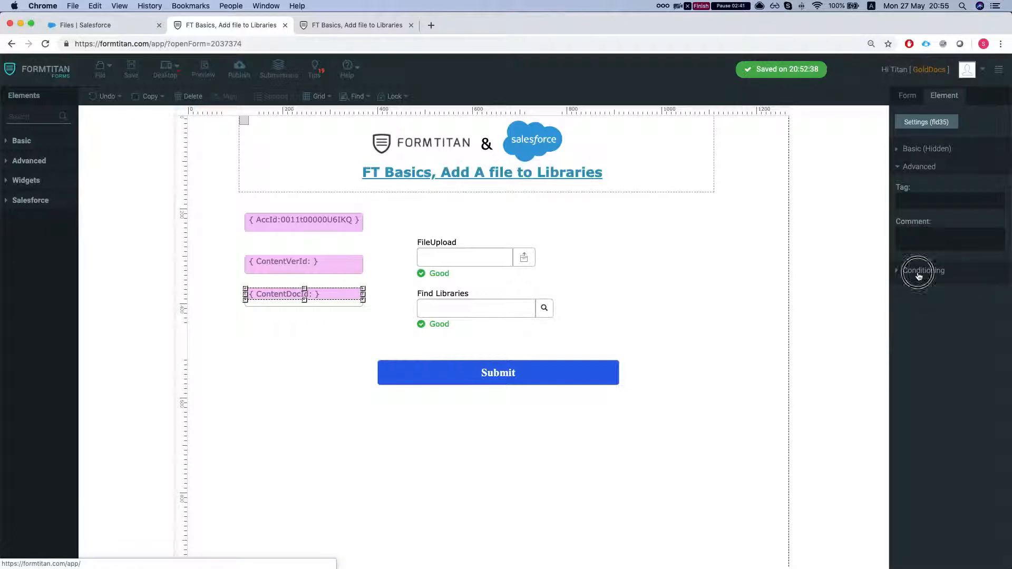
{"action": "left_click", "coordinate": [919, 271]}
{"action": "left_click", "coordinate": [928, 236]}
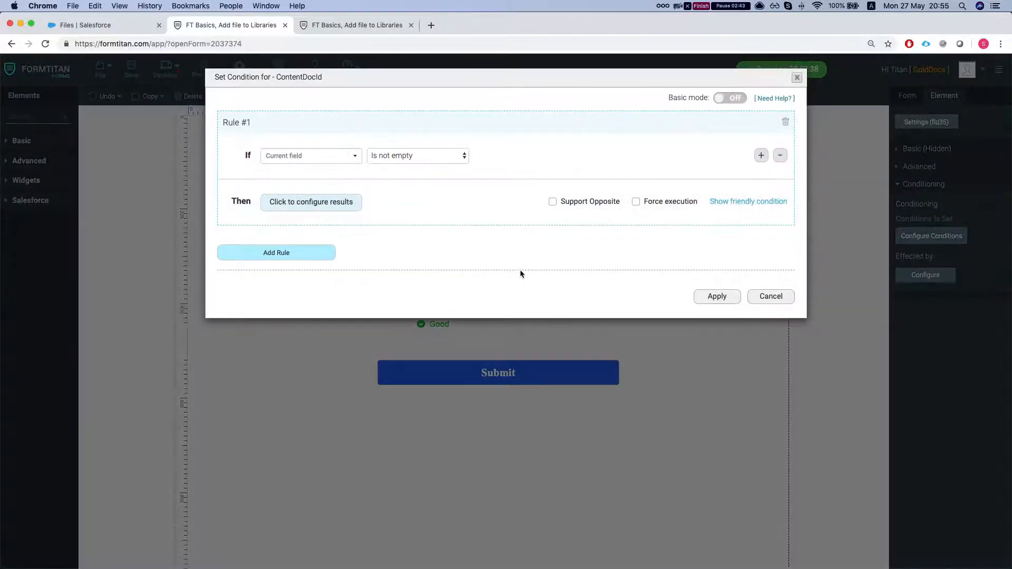
{"action": "left_click", "coordinate": [336, 211]}
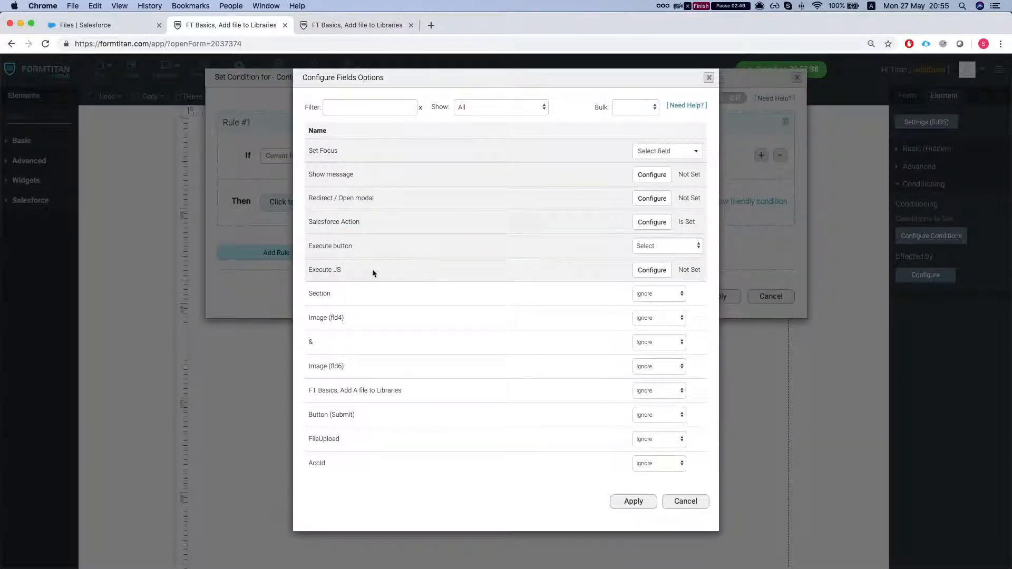
{"action": "left_click", "coordinate": [708, 78]}
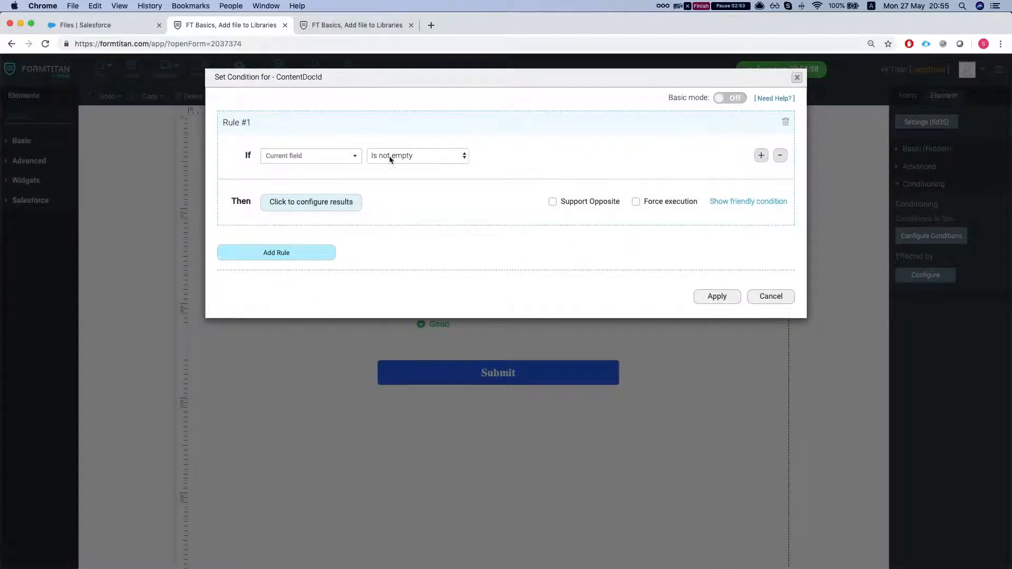
- Examine the Salesforce action assigned to the ContentDocId condition, including the record it creates, and leave the condition settings without applying changes
{"action": "left_click", "coordinate": [316, 209]}
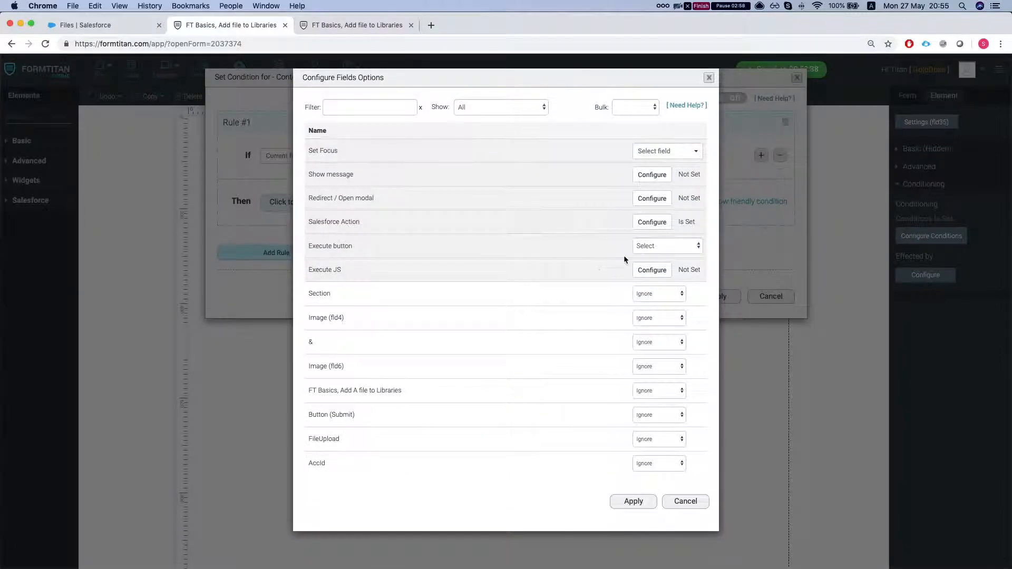
{"action": "left_click", "coordinate": [650, 221]}
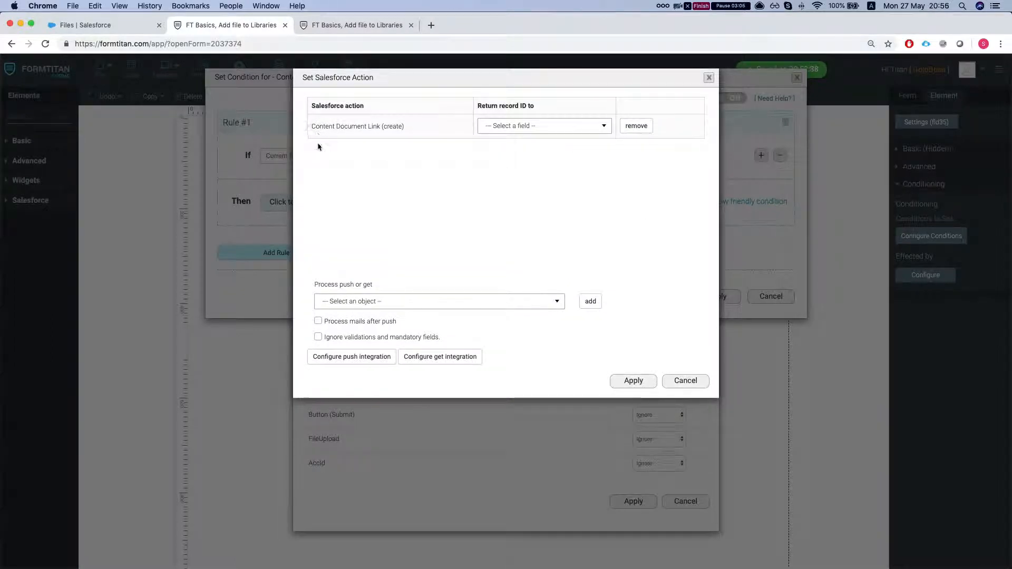
{"action": "left_click_drag", "start_coordinate": [311, 127], "coordinate": [407, 129]}
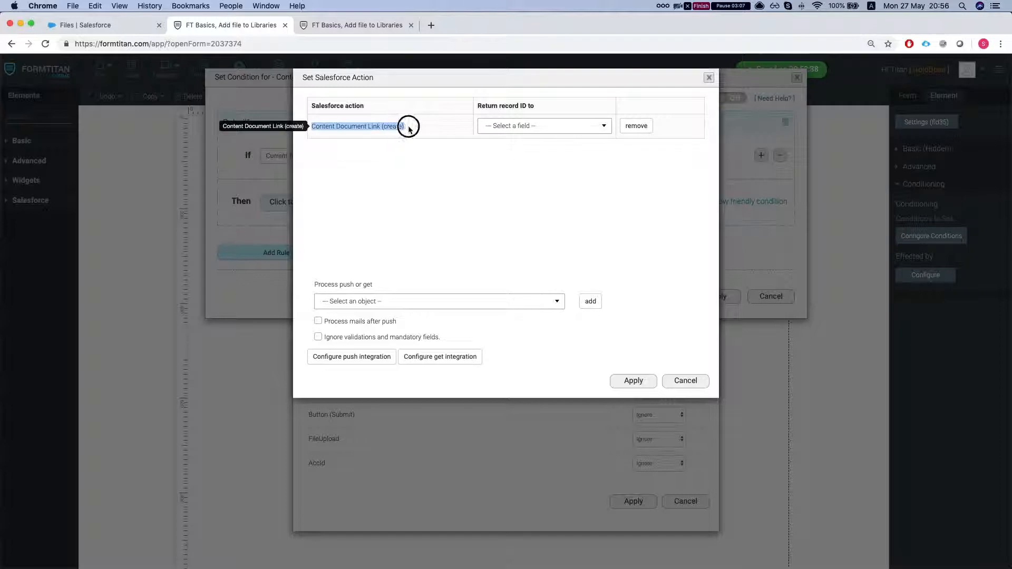
{"action": "left_click", "coordinate": [407, 128]}
{"action": "left_click", "coordinate": [700, 383]}
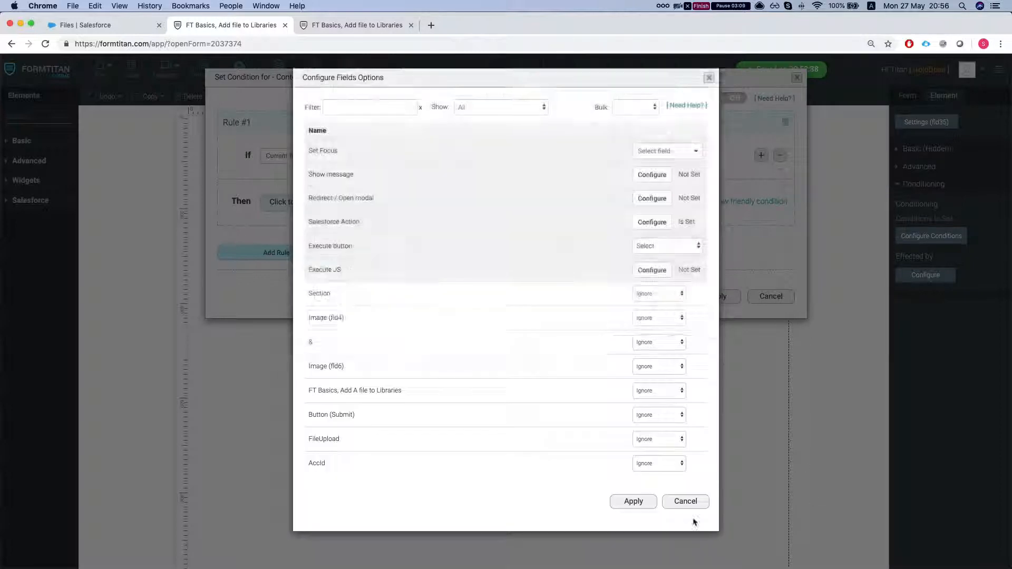
{"action": "left_click", "coordinate": [688, 502]}
{"action": "left_click", "coordinate": [775, 299]}
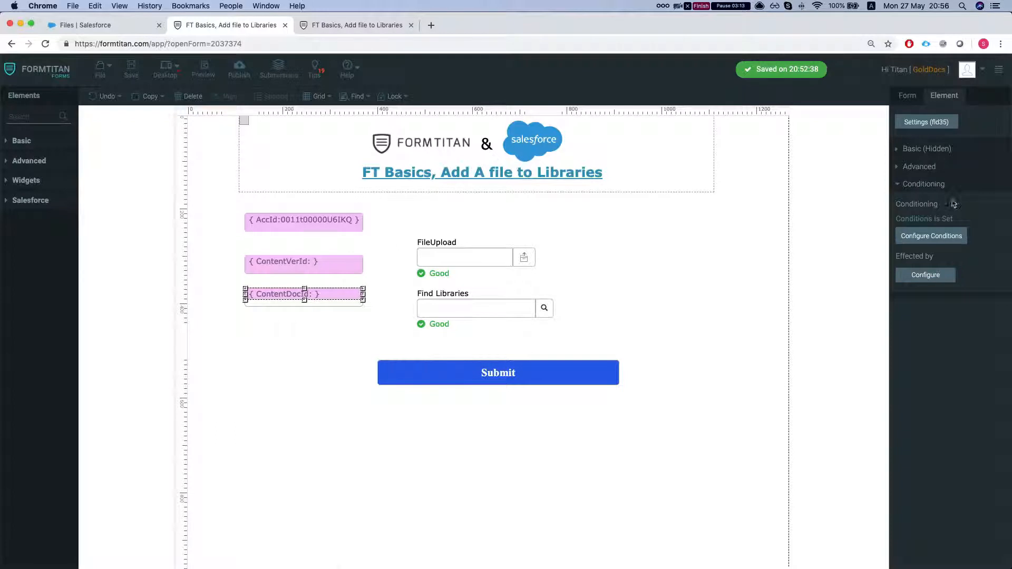
- Open the field mapping of the Content Document Link create action in the push-to-Salesforce settings
{"action": "left_click", "coordinate": [914, 173]}
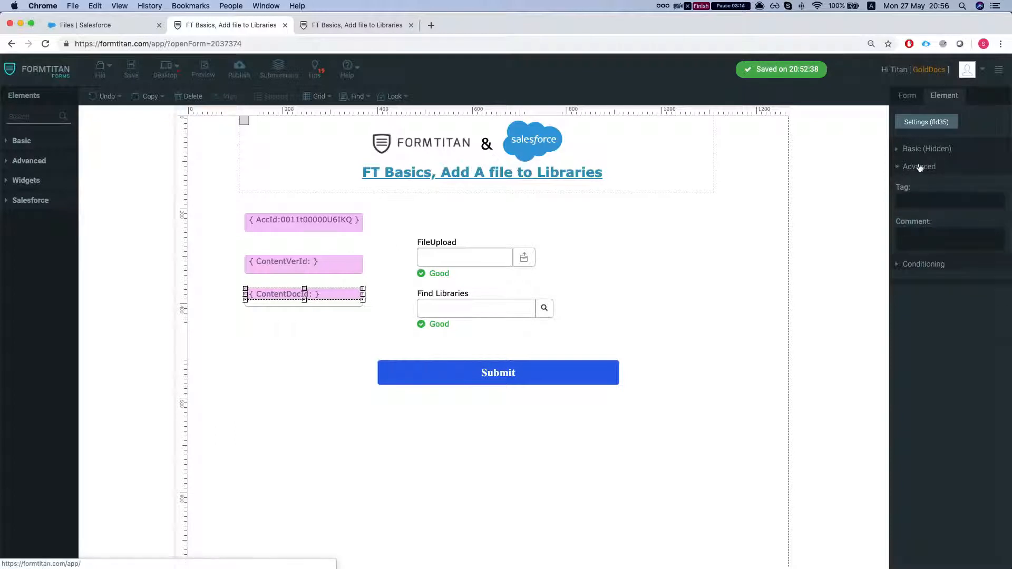
{"action": "left_click", "coordinate": [908, 97]}
{"action": "left_click", "coordinate": [916, 227]}
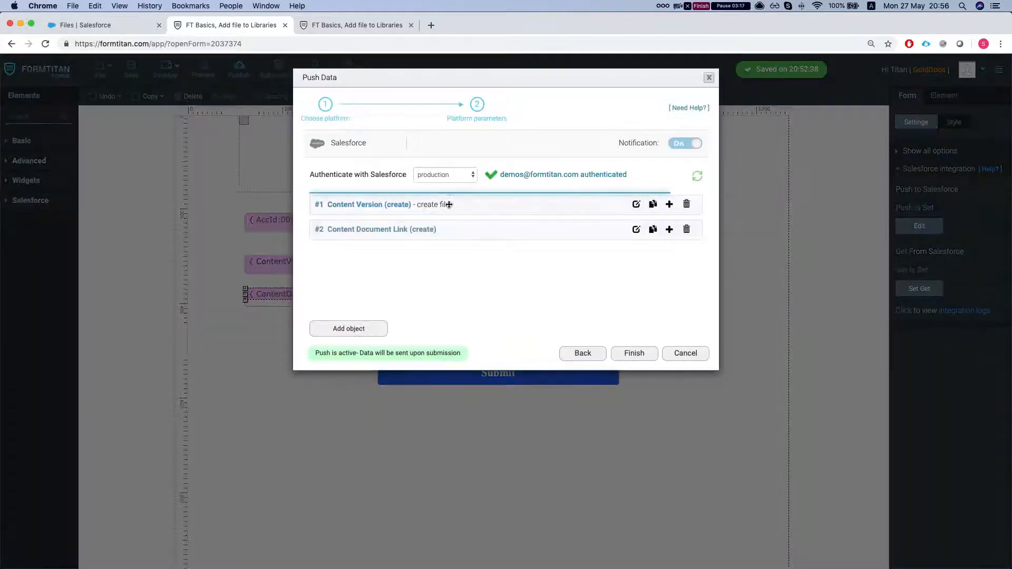
{"action": "left_click", "coordinate": [637, 230]}
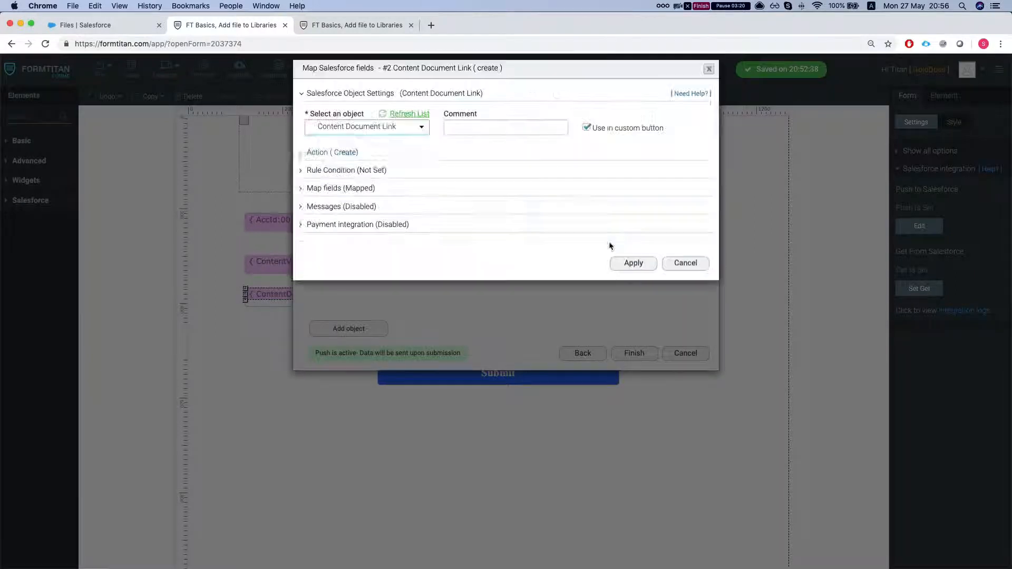
{"action": "left_click", "coordinate": [332, 161]}
{"action": "left_click", "coordinate": [312, 161]}
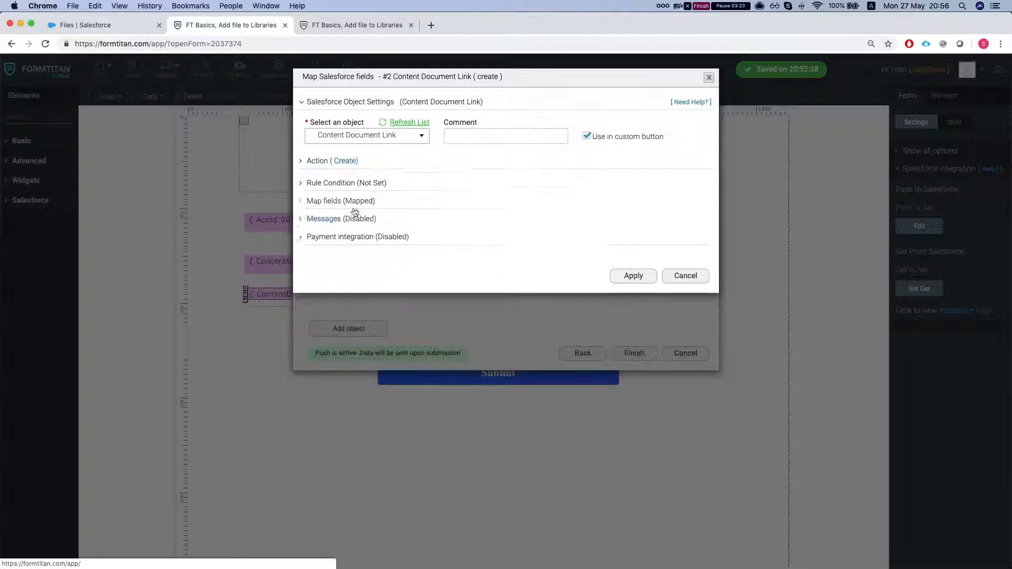
{"action": "left_click", "coordinate": [338, 205]}
{"action": "left_click", "coordinate": [352, 246]}
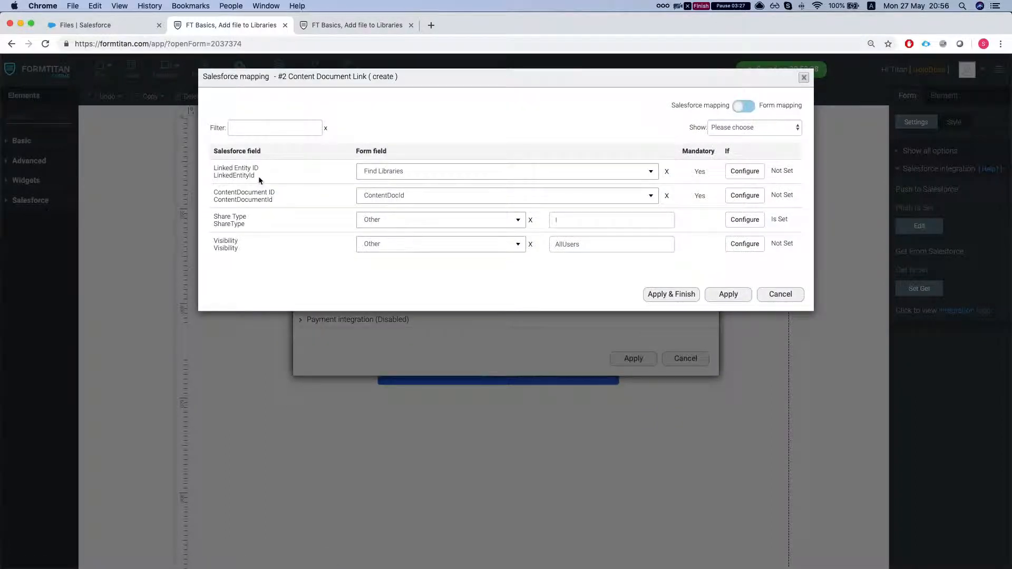
- Show only the mapped fields, examine the Linked Entity ID, ContentDocument ID, Share Type and Visibility mappings, and close the push settings
{"action": "left_click", "coordinate": [720, 132]}
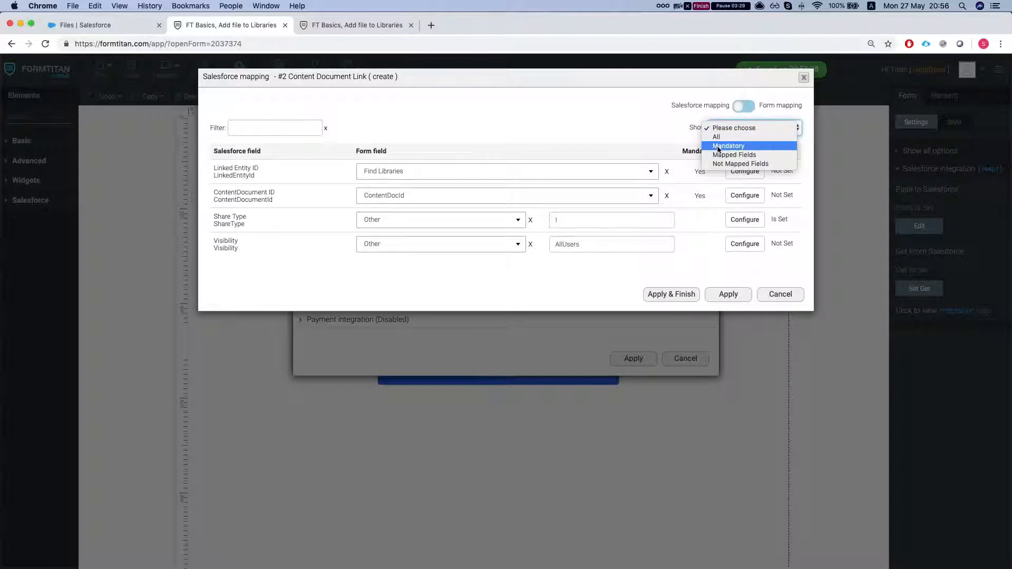
{"action": "left_click", "coordinate": [714, 161]}
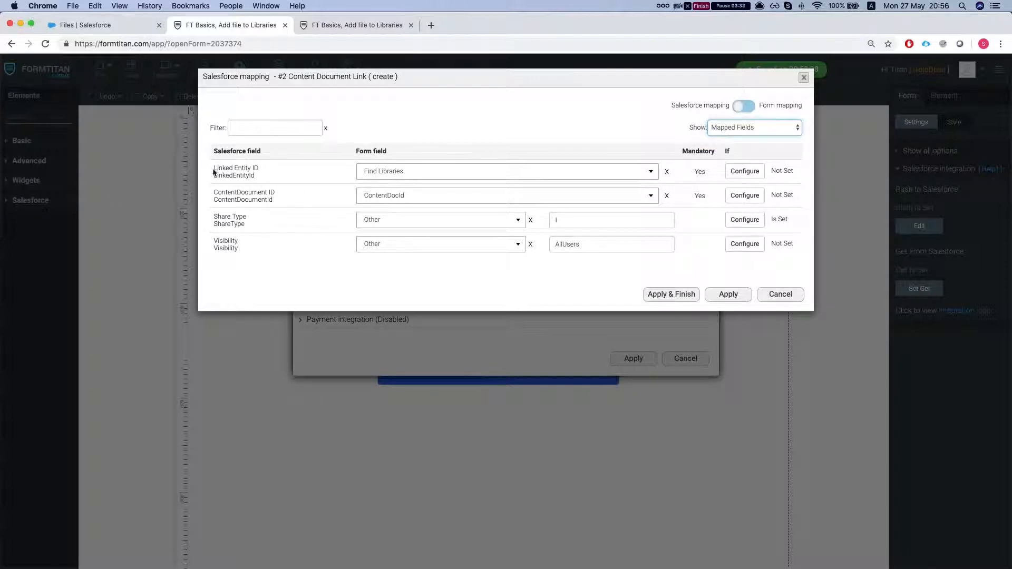
{"action": "left_click_drag", "start_coordinate": [214, 169], "coordinate": [264, 167]}
{"action": "left_click", "coordinate": [264, 167]}
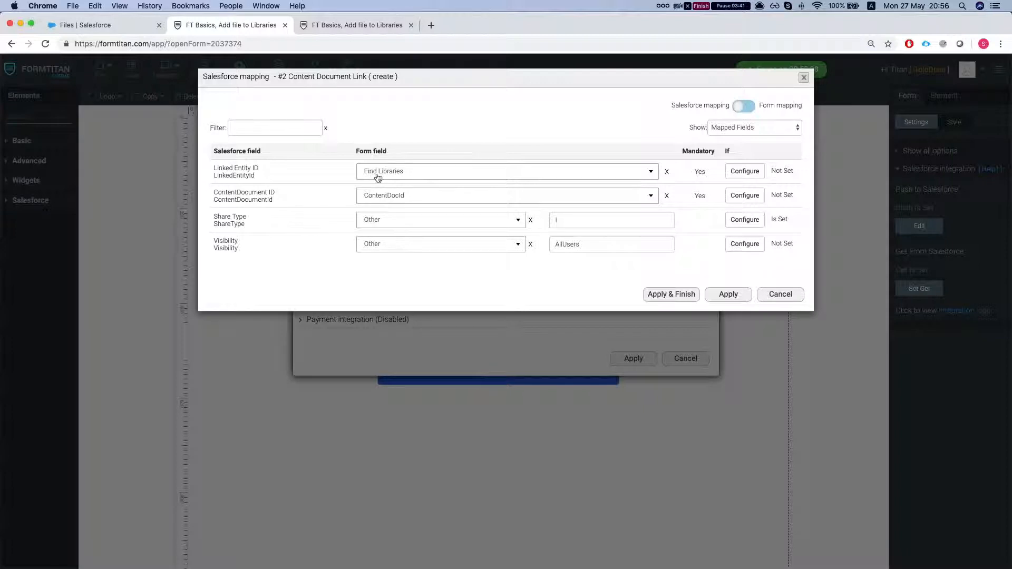
{"action": "left_click_drag", "start_coordinate": [213, 194], "coordinate": [286, 194]}
{"action": "left_click", "coordinate": [220, 268]}
{"action": "left_click_drag", "start_coordinate": [214, 220], "coordinate": [248, 225]}
{"action": "mouse_move", "coordinate": [216, 220]}
{"action": "left_mouse_down"}
{"action": "mouse_move", "coordinate": [232, 221]}
{"action": "mouse_move", "coordinate": [215, 238]}
{"action": "left_mouse_up"}
{"action": "left_click", "coordinate": [584, 220]}
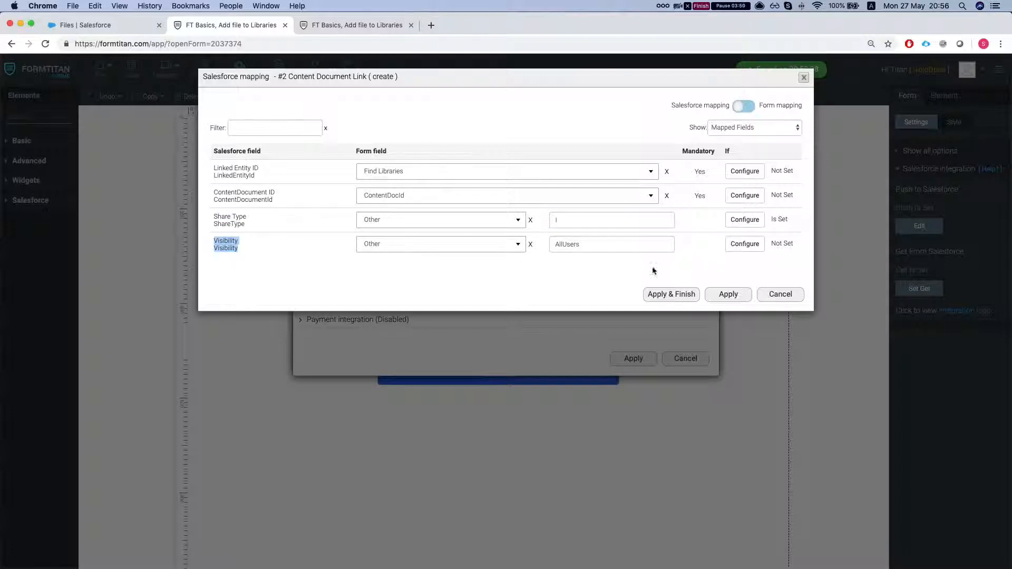
{"action": "left_click", "coordinate": [789, 296]}
{"action": "left_click", "coordinate": [685, 358]}
{"action": "left_click", "coordinate": [653, 354]}
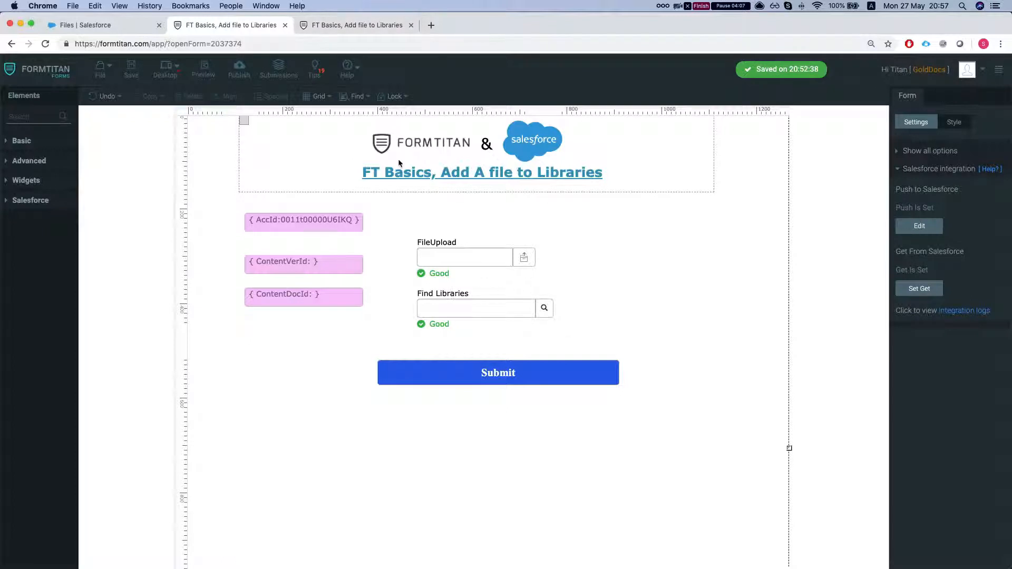
- View the submitted form on its published page and switch to Salesforce to see the My Lib library's files
{"action": "left_click", "coordinate": [364, 23]}
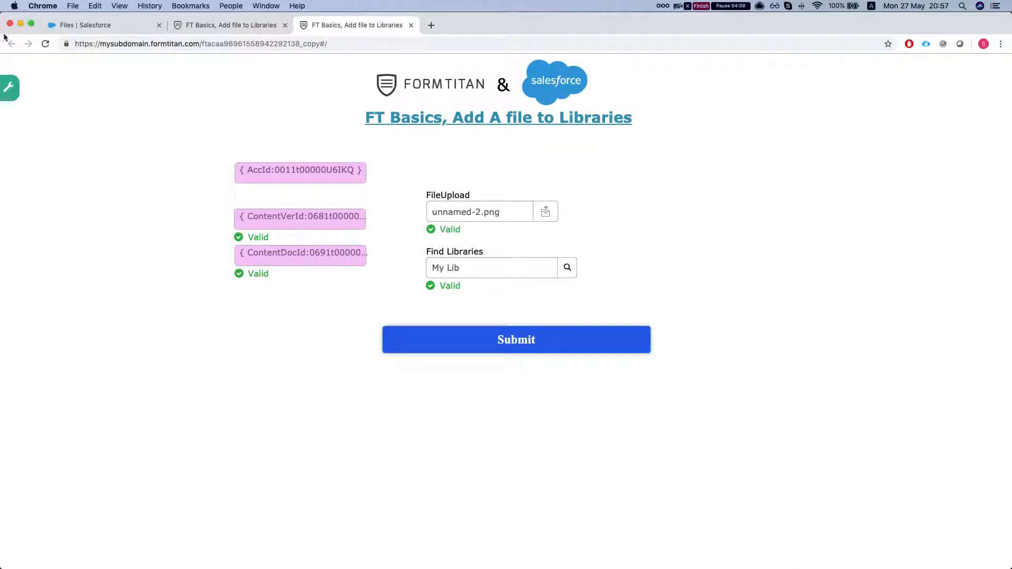
{"action": "left_click", "coordinate": [92, 25]}
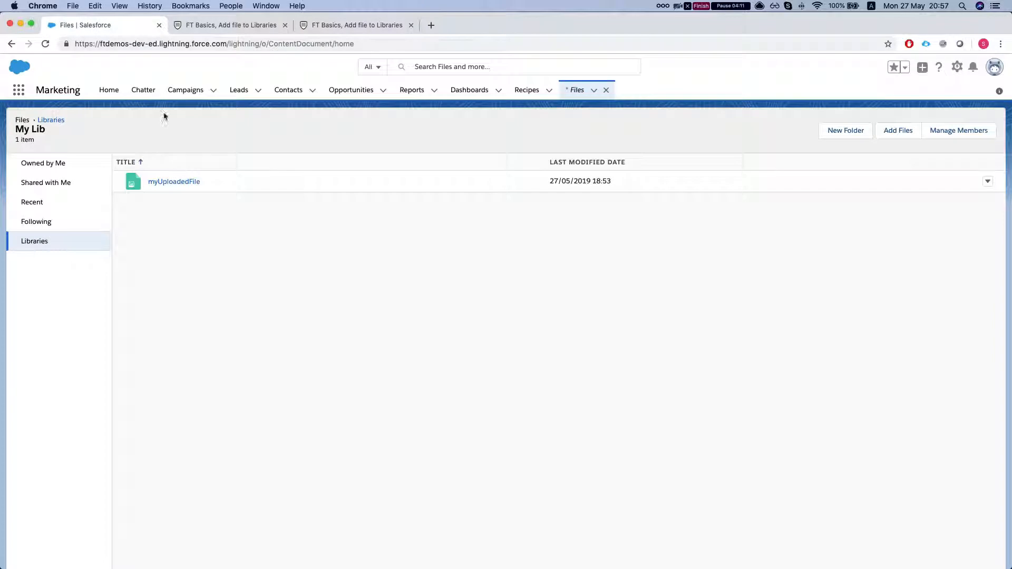